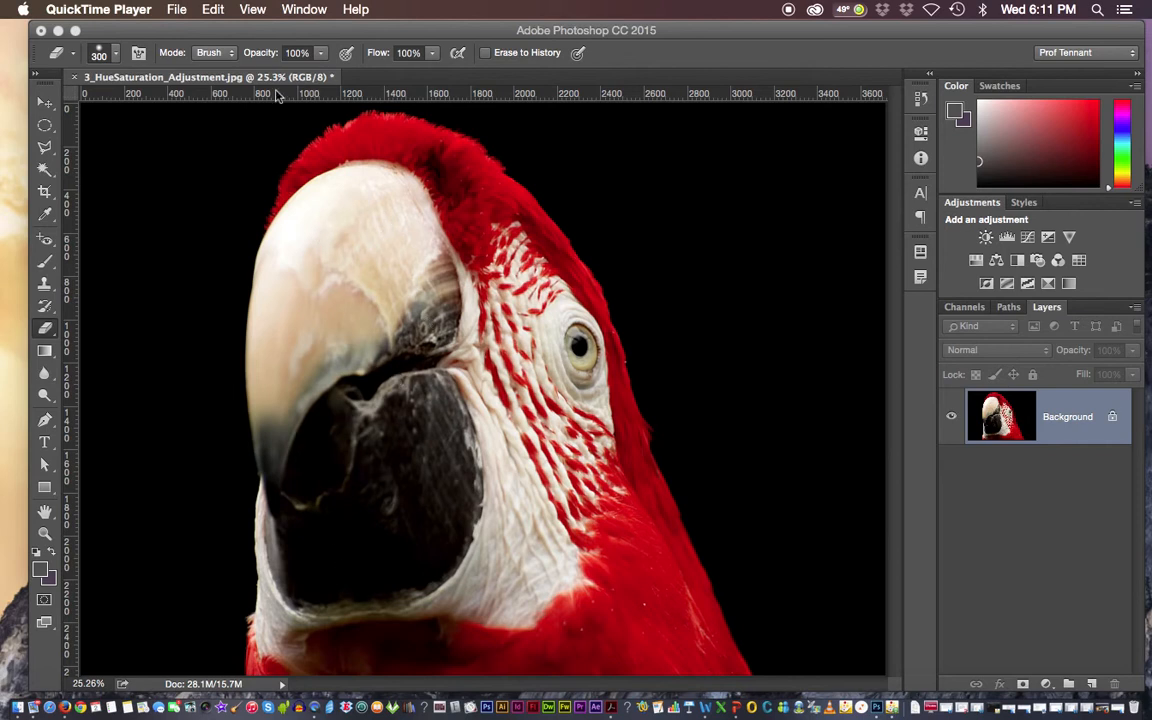
Draw an elliptical marquee selection around the parrot's whole beak, from near its upper tip down to the chin.
{"action": "left_click", "coordinate": [44, 126]}
{"action": "left_click", "coordinate": [44, 127]}
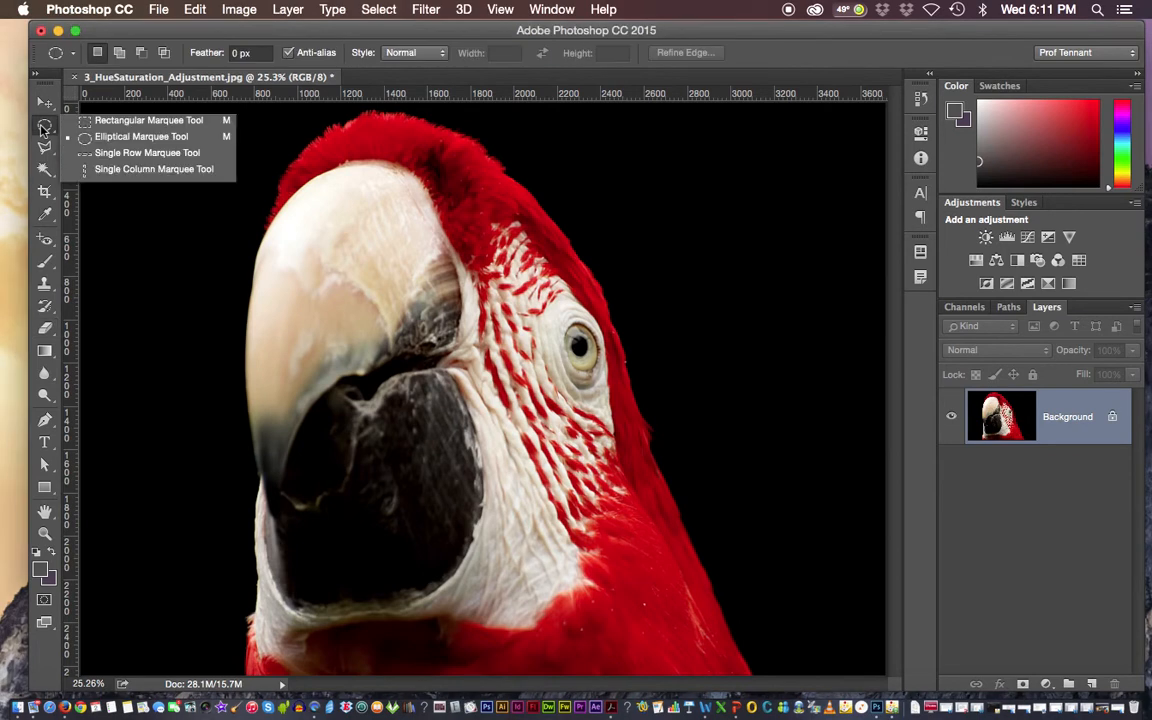
{"action": "left_click", "coordinate": [116, 140]}
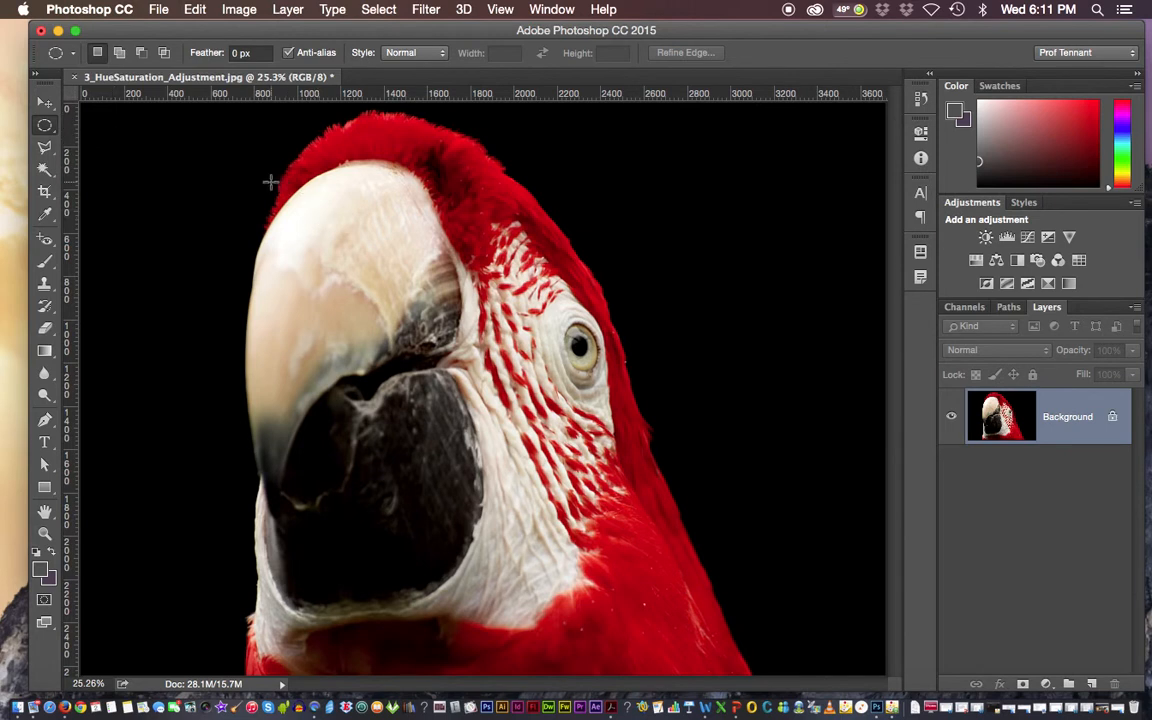
{"action": "left_click_drag", "start_coordinate": [245, 181], "coordinate": [489, 615]}
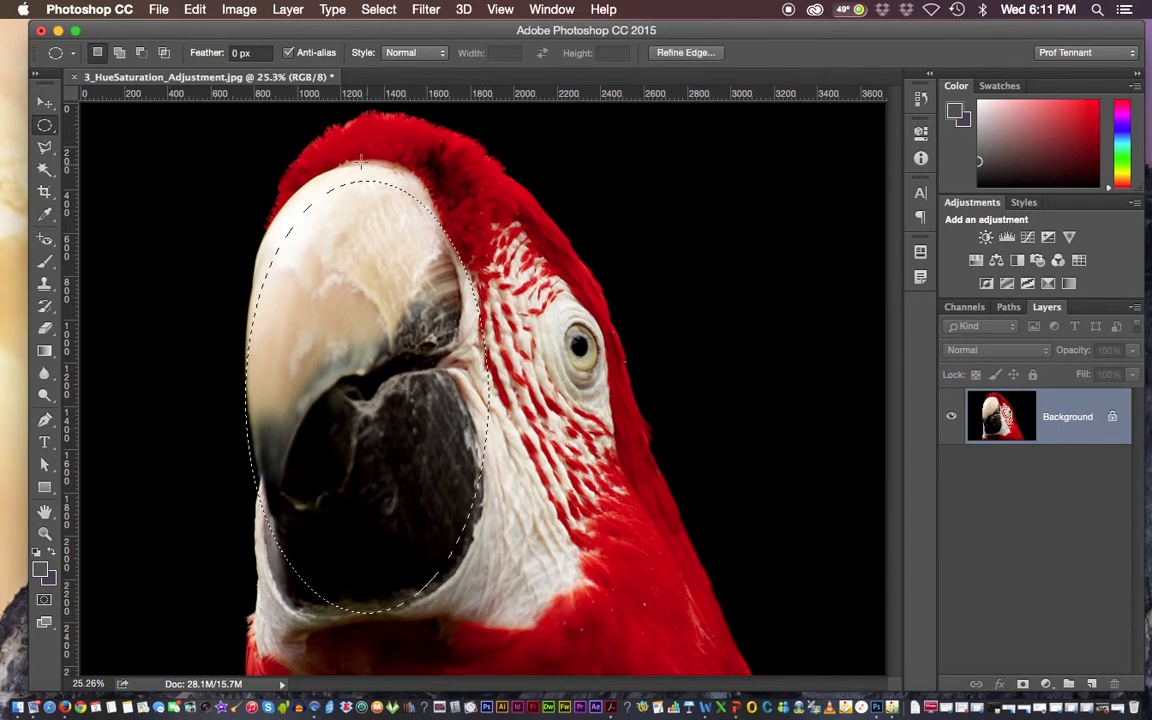
Start transforming the selection itself and stretch its upper edge up to the top of the beak, to about 104% height.
{"action": "left_click", "coordinate": [379, 10]}
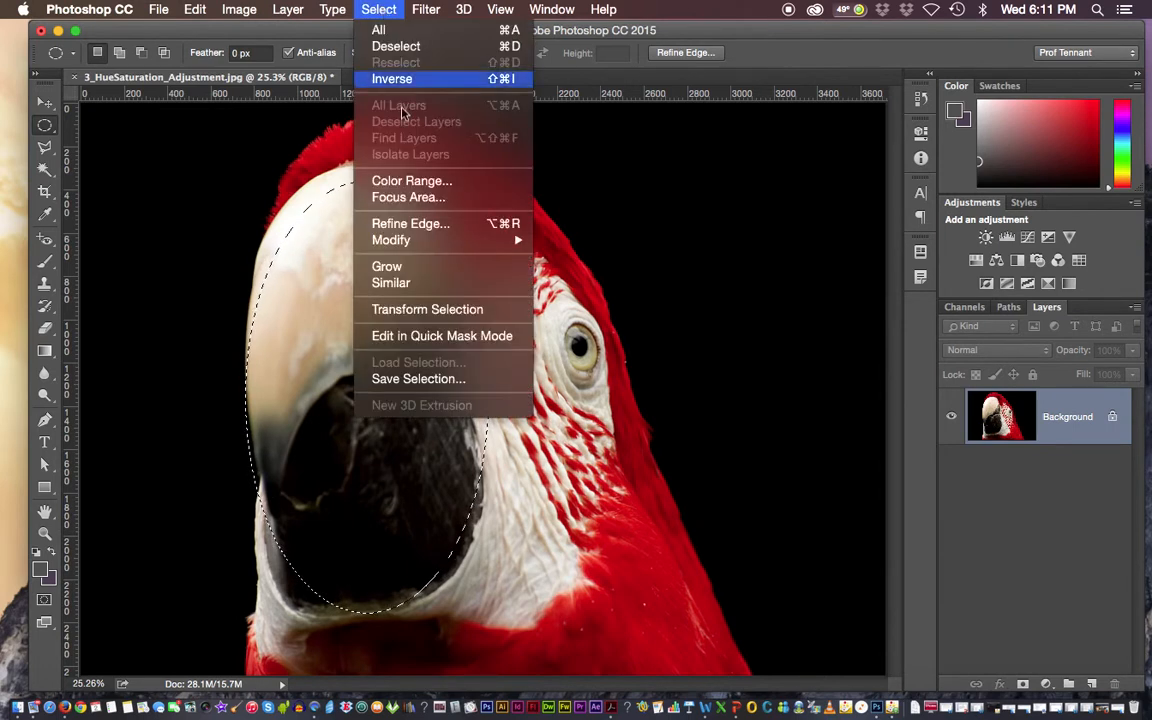
{"action": "left_click", "coordinate": [435, 310]}
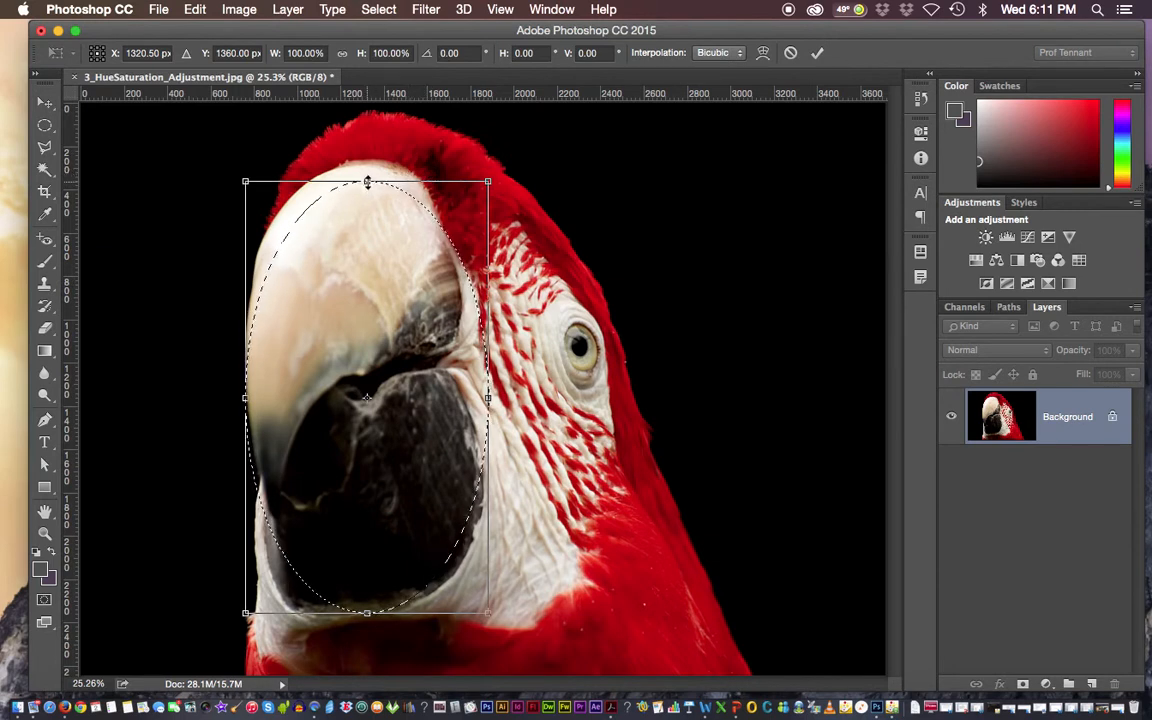
{"action": "left_click_drag", "start_coordinate": [367, 182], "coordinate": [367, 162]}
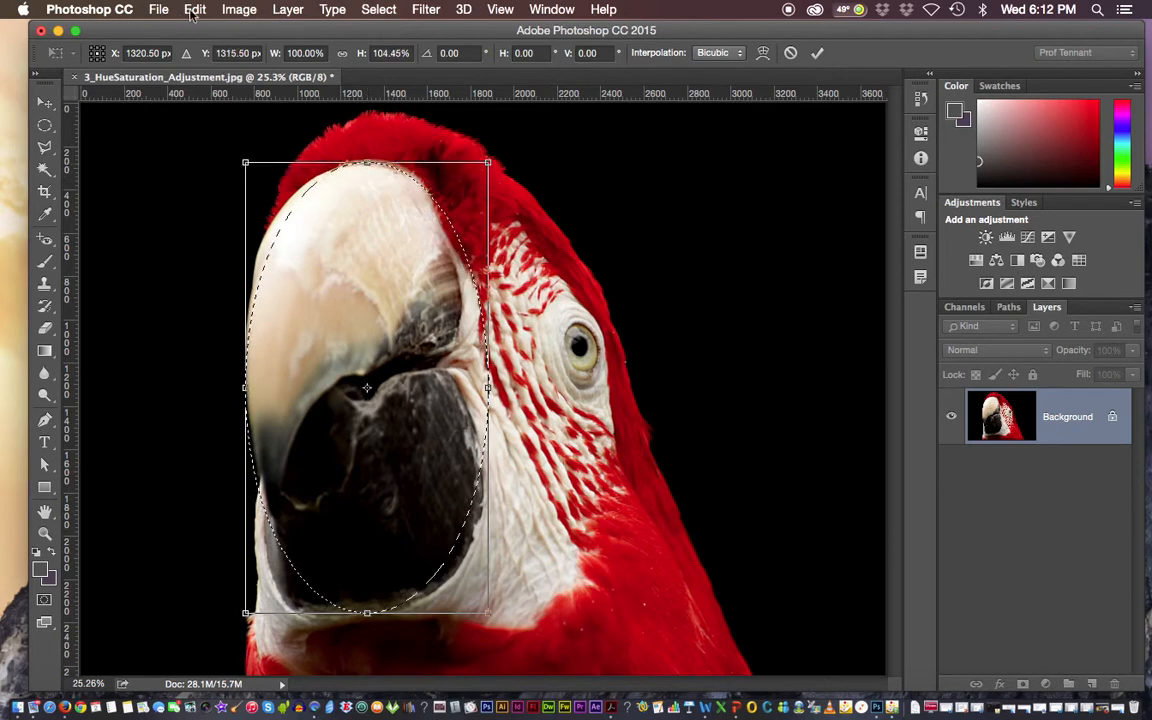
{"action": "left_click", "coordinate": [194, 10]}
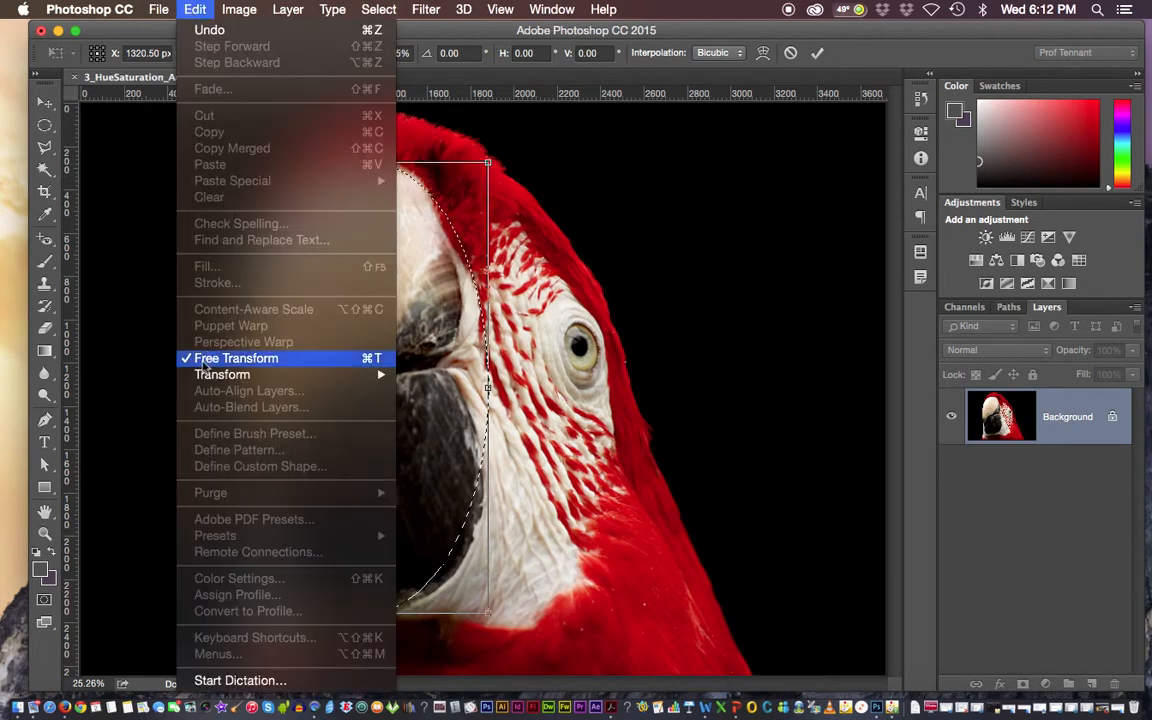
{"action": "mouse_move", "coordinate": [207, 376]}
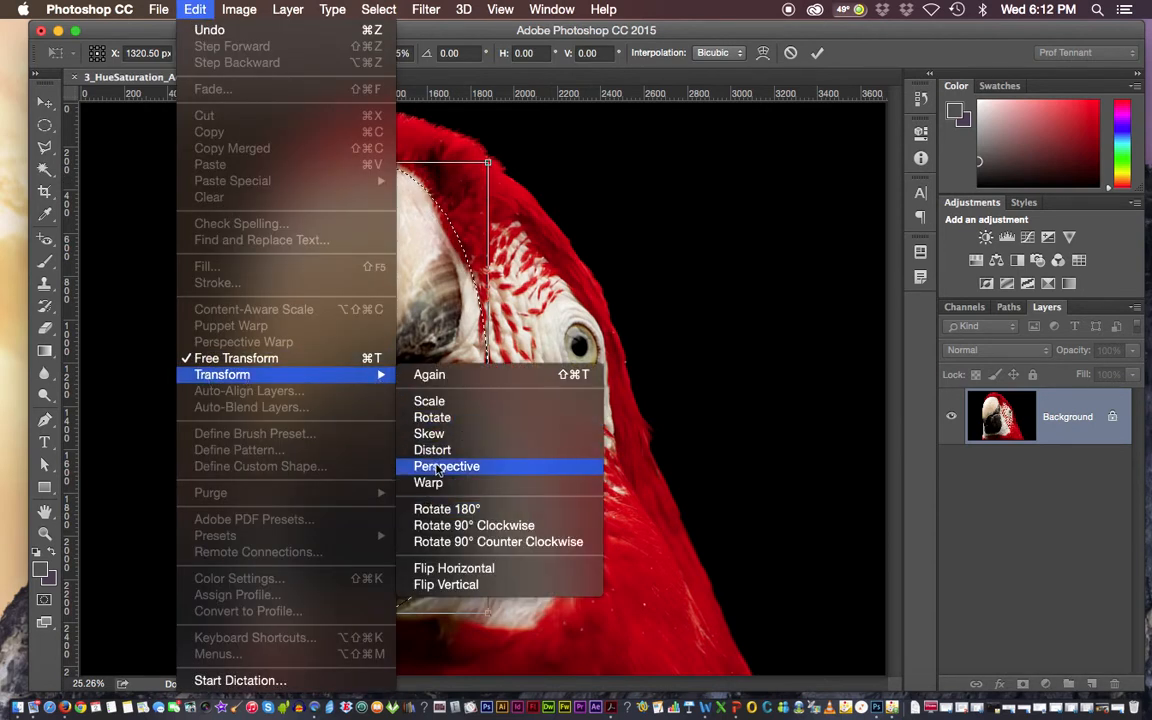
{"action": "left_click", "coordinate": [132, 312]}
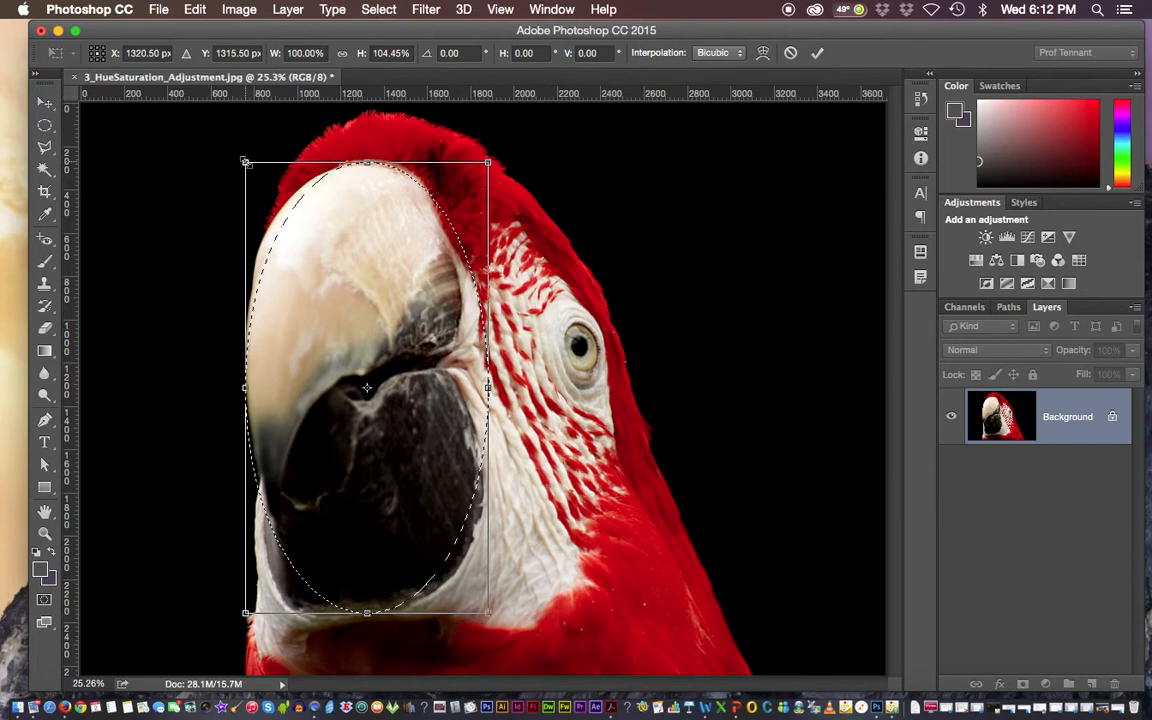
Distort the selection by spreading its upper corners and tilting it slightly counterclockwise to follow the beak's outline, and apply the transformation.
{"action": "left_click_drag", "start_coordinate": [245, 161], "coordinate": [212, 161]}
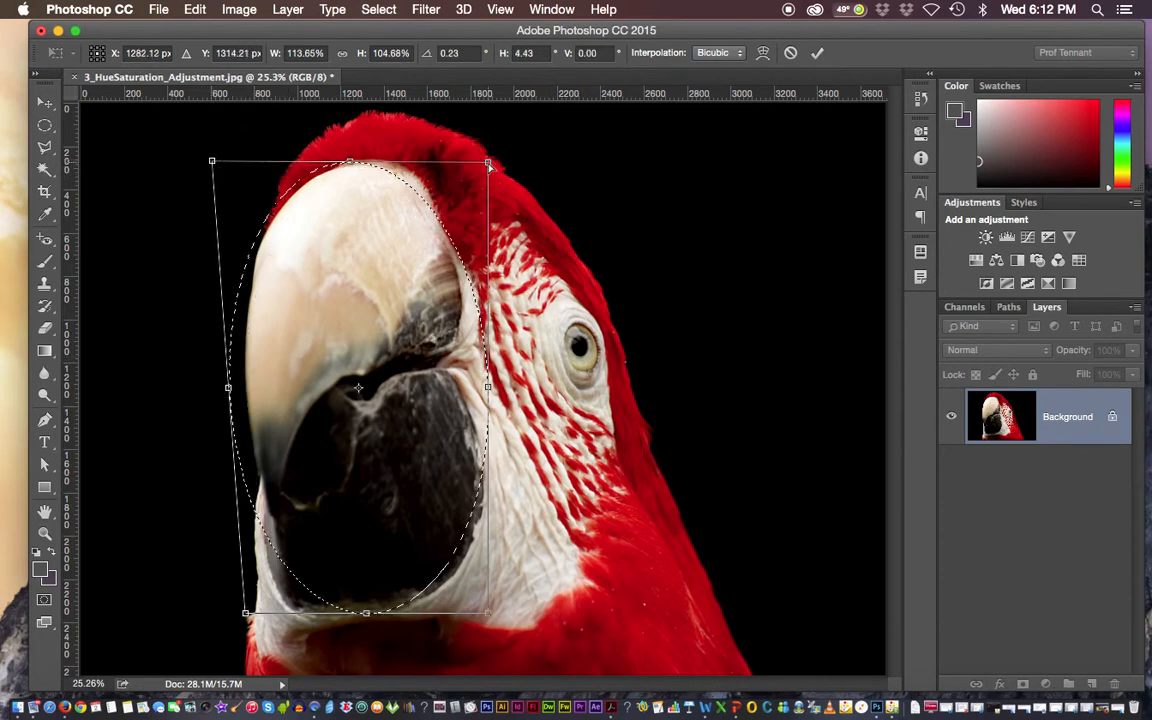
{"action": "left_click_drag", "start_coordinate": [488, 161], "coordinate": [499, 161]}
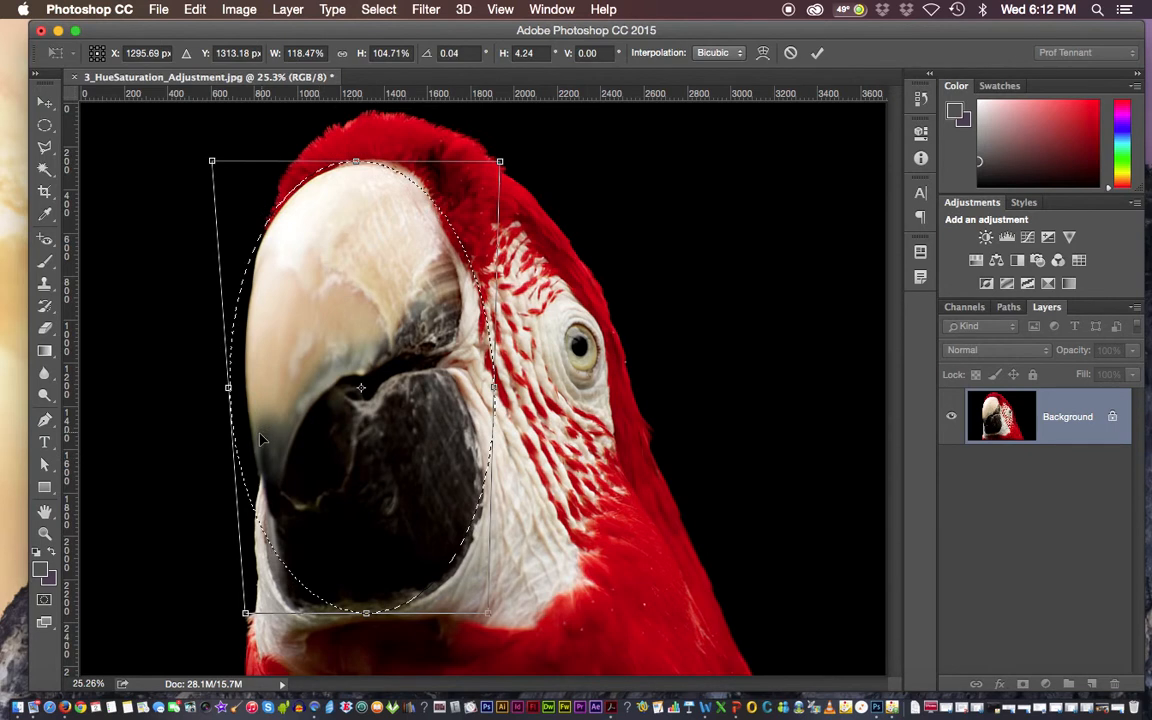
{"action": "left_click_drag", "start_coordinate": [228, 387], "coordinate": [246, 387]}
{"action": "left_click_drag", "start_coordinate": [493, 387], "coordinate": [483, 387]}
{"action": "left_click_drag", "start_coordinate": [505, 152], "coordinate": [498, 140]}
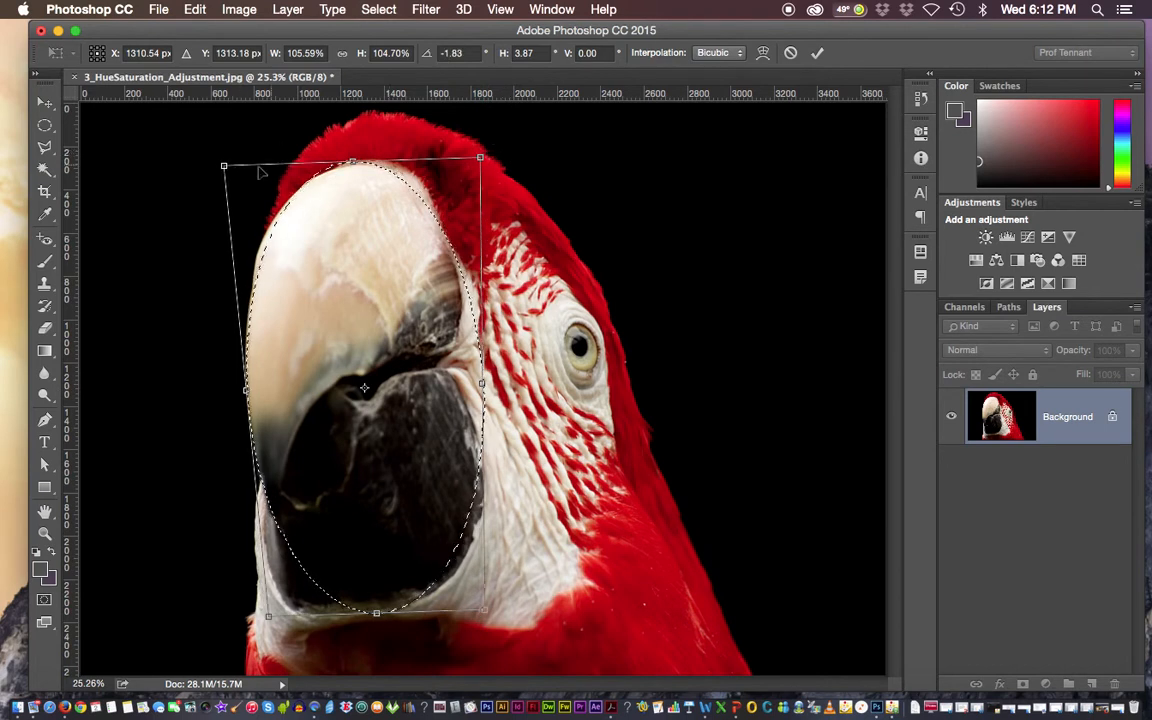
{"action": "left_click_drag", "start_coordinate": [228, 168], "coordinate": [211, 170]}
{"action": "left_click_drag", "start_coordinate": [480, 157], "coordinate": [494, 157]}
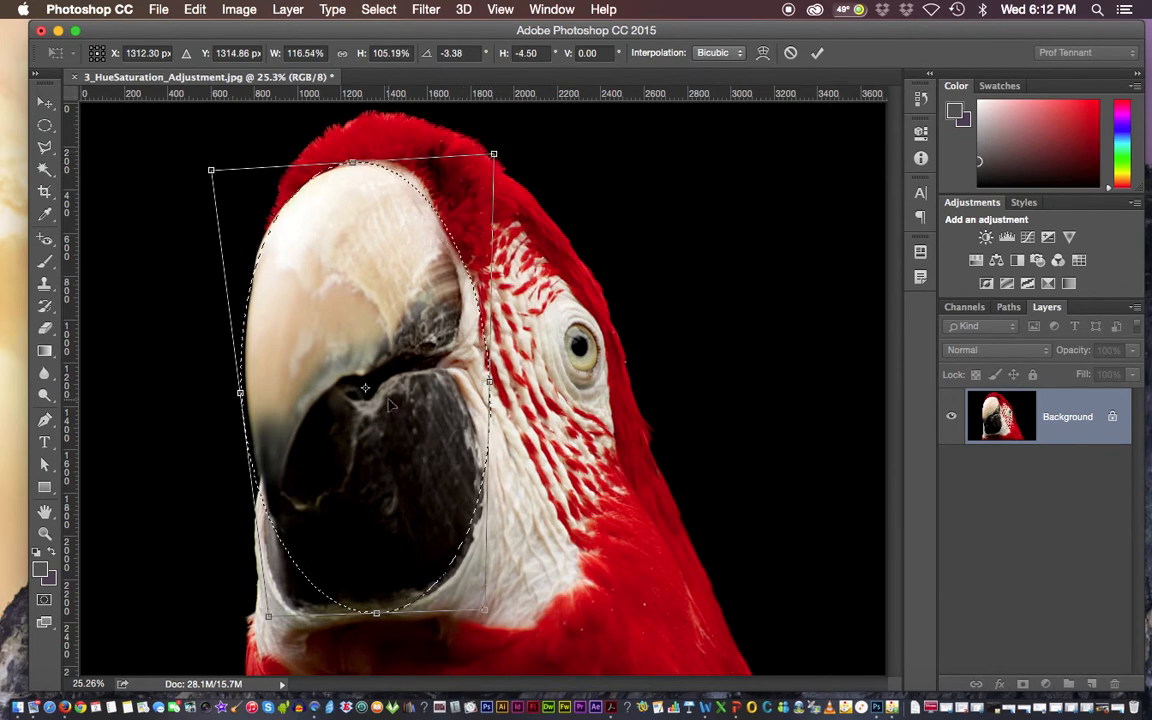
{"action": "key", "text": "Return"}
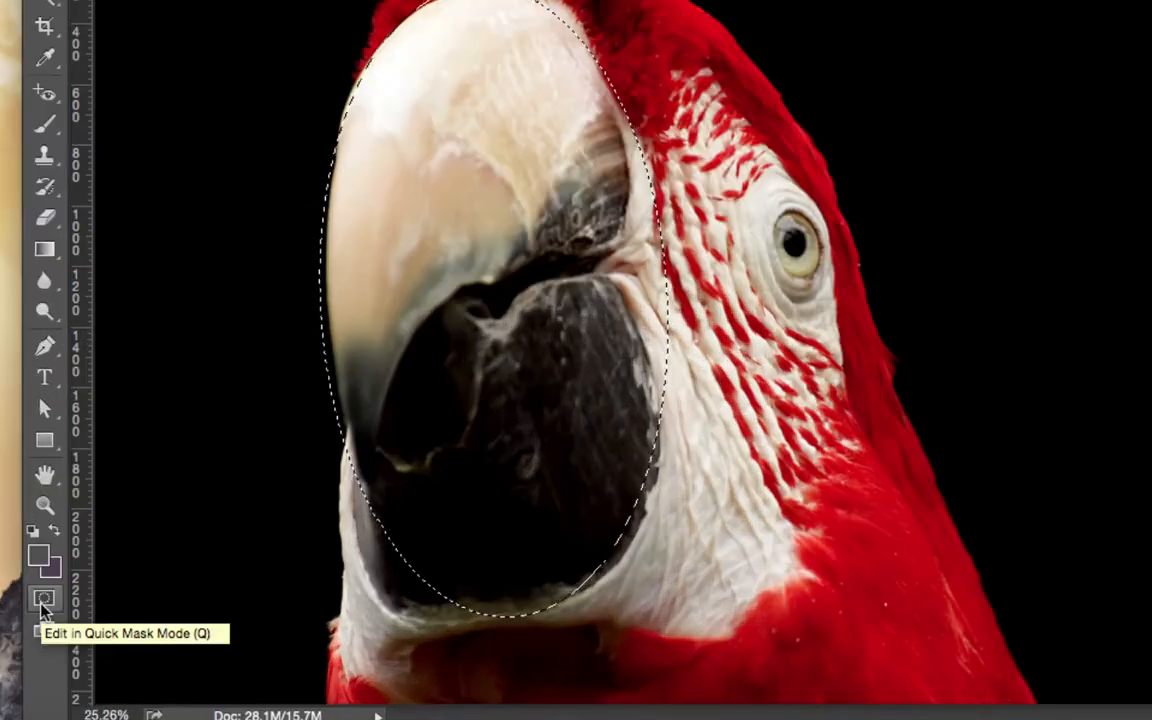
Preview the beak selection in Quick Mask mode, inspect the mask's overlay color options, and return to the standard selection view.
{"action": "left_click", "coordinate": [43, 601]}
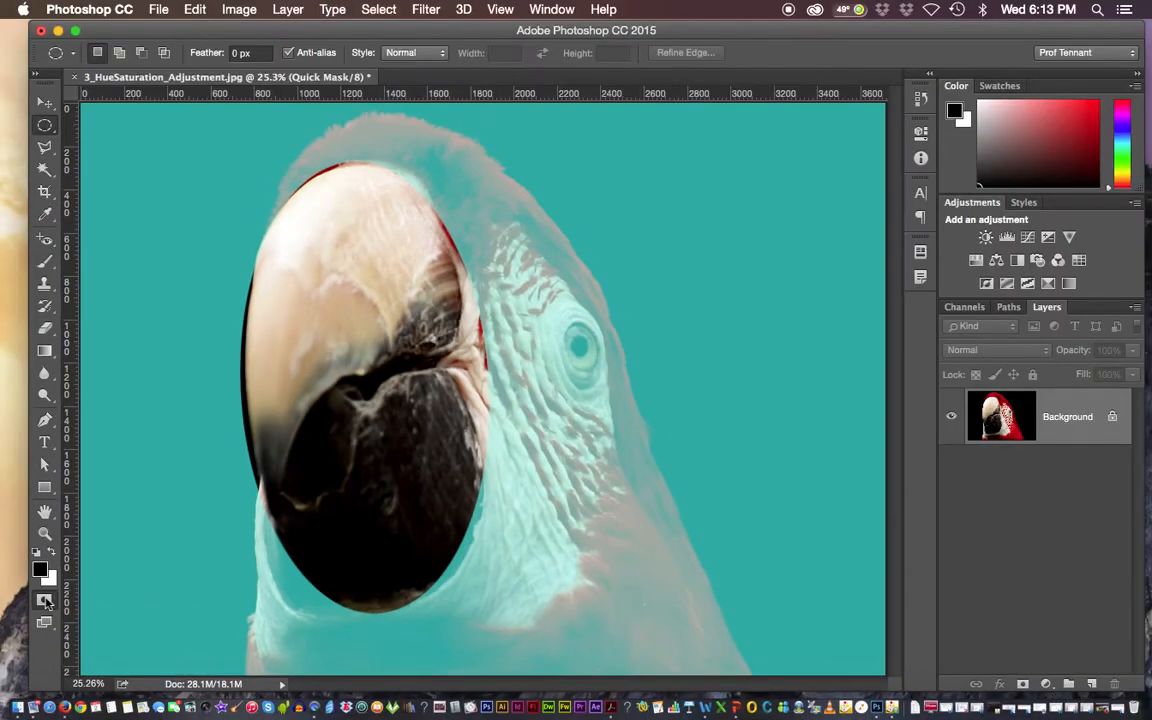
{"action": "double_click", "coordinate": [44, 600]}
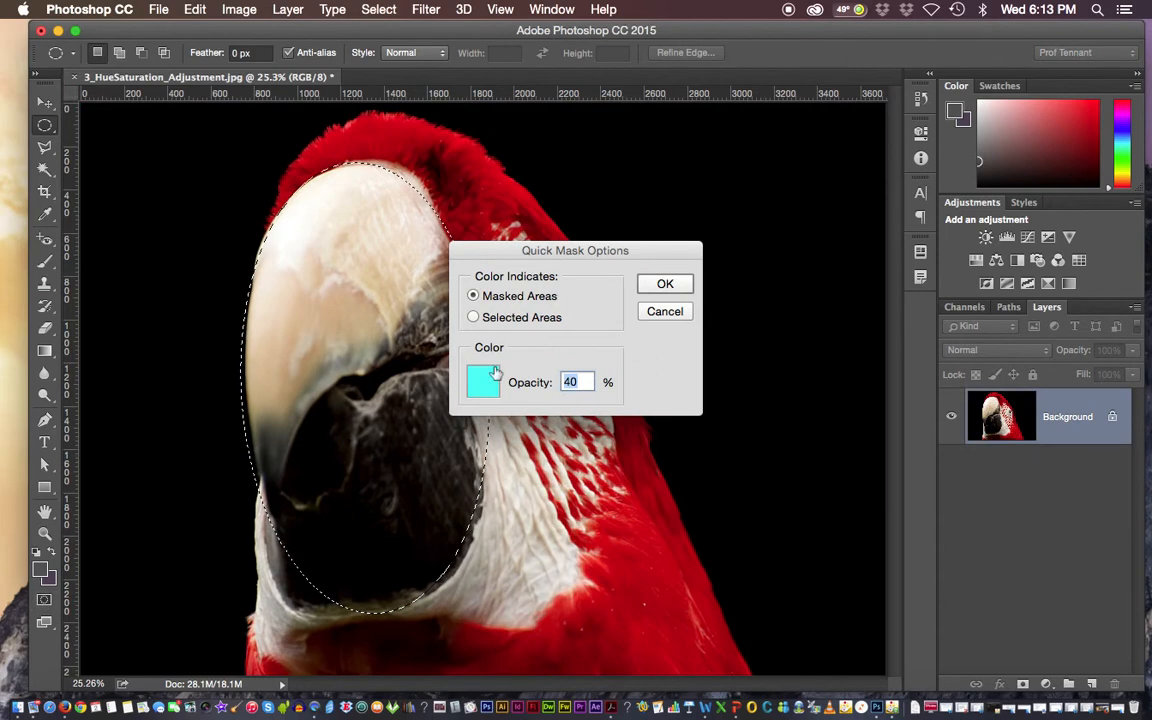
{"action": "left_click", "coordinate": [484, 383]}
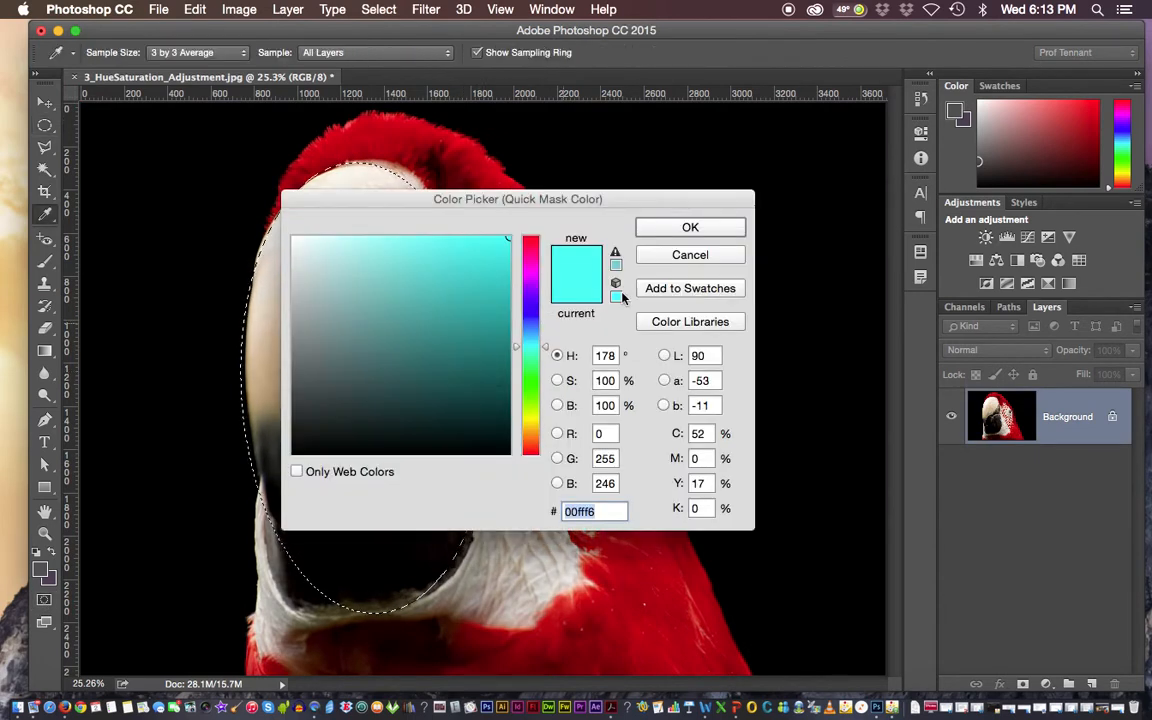
{"action": "left_click", "coordinate": [688, 256]}
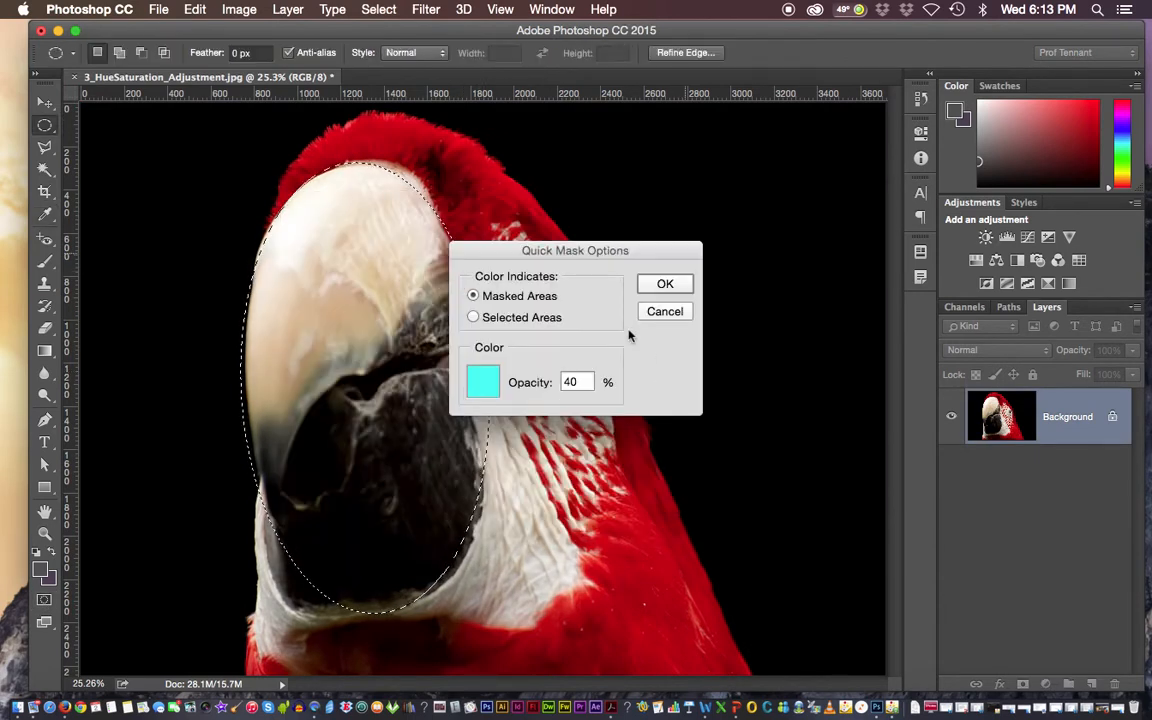
{"action": "left_click", "coordinate": [665, 313]}
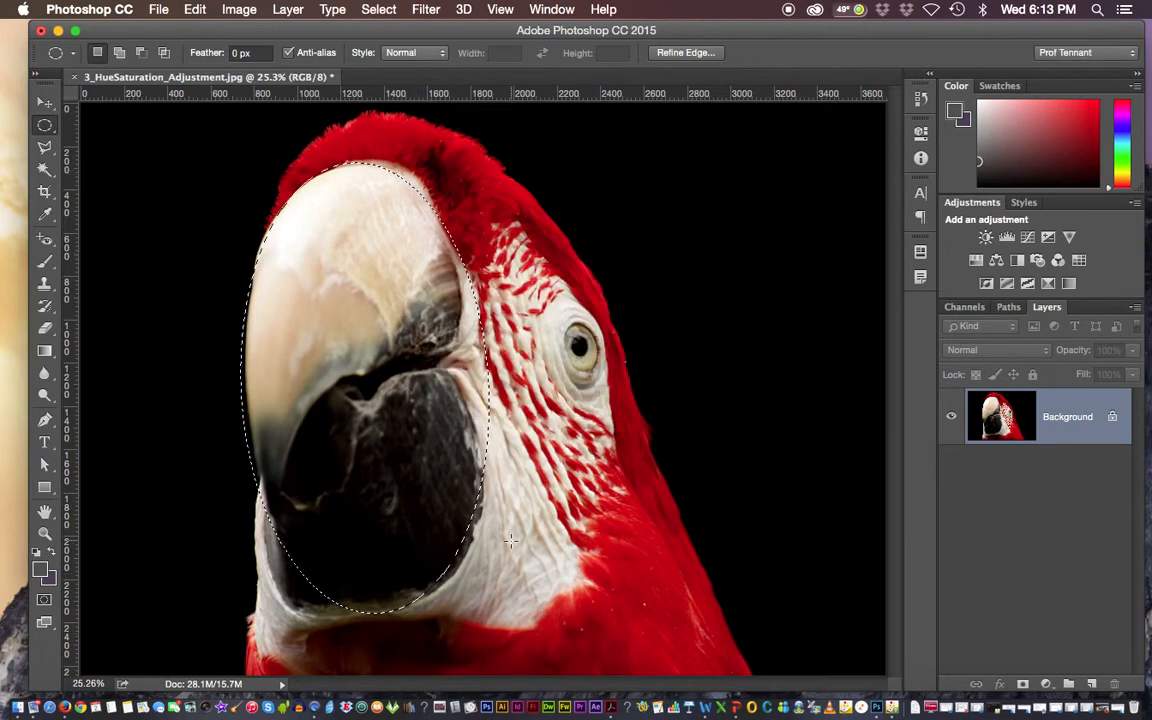
{"action": "left_click", "coordinate": [44, 600]}
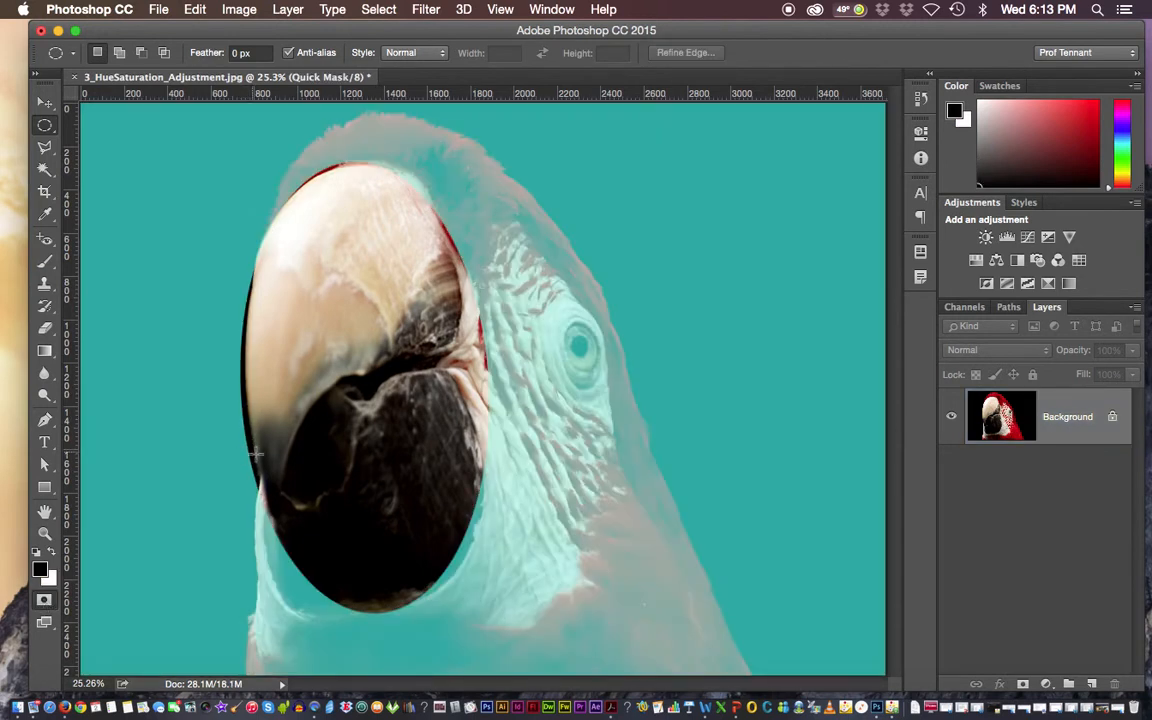
{"action": "left_click", "coordinate": [48, 604]}
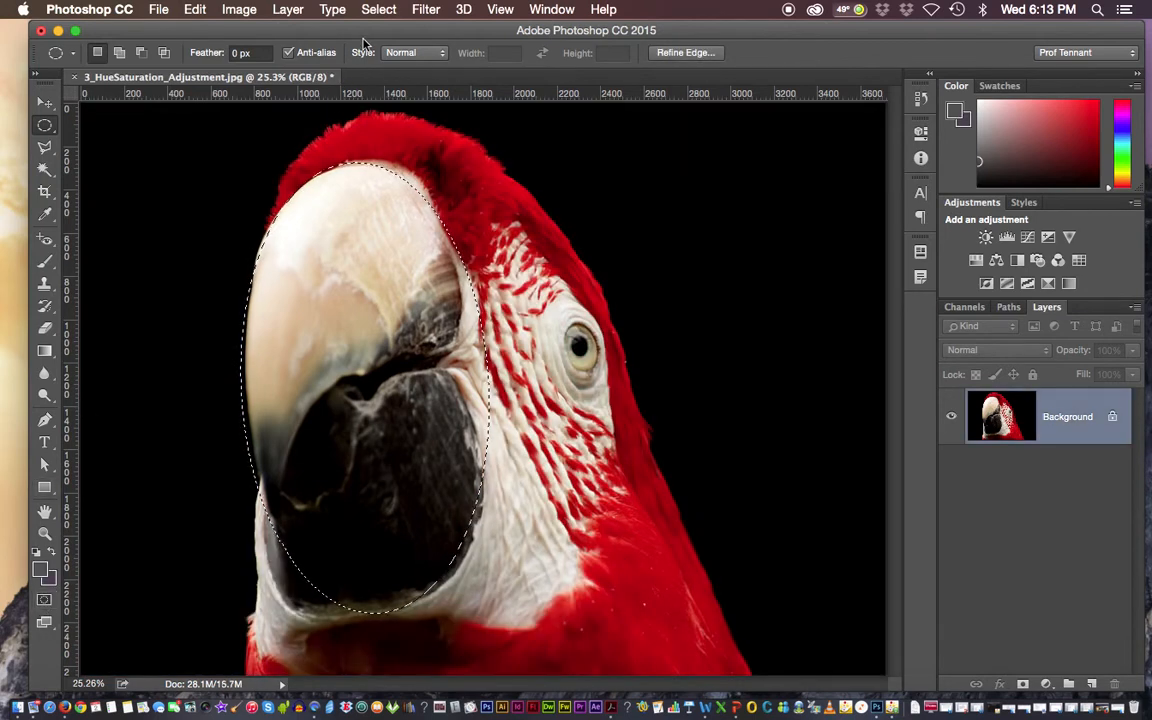
Feather the beak selection with a radius of 15 pixels.
{"action": "left_click", "coordinate": [377, 10]}
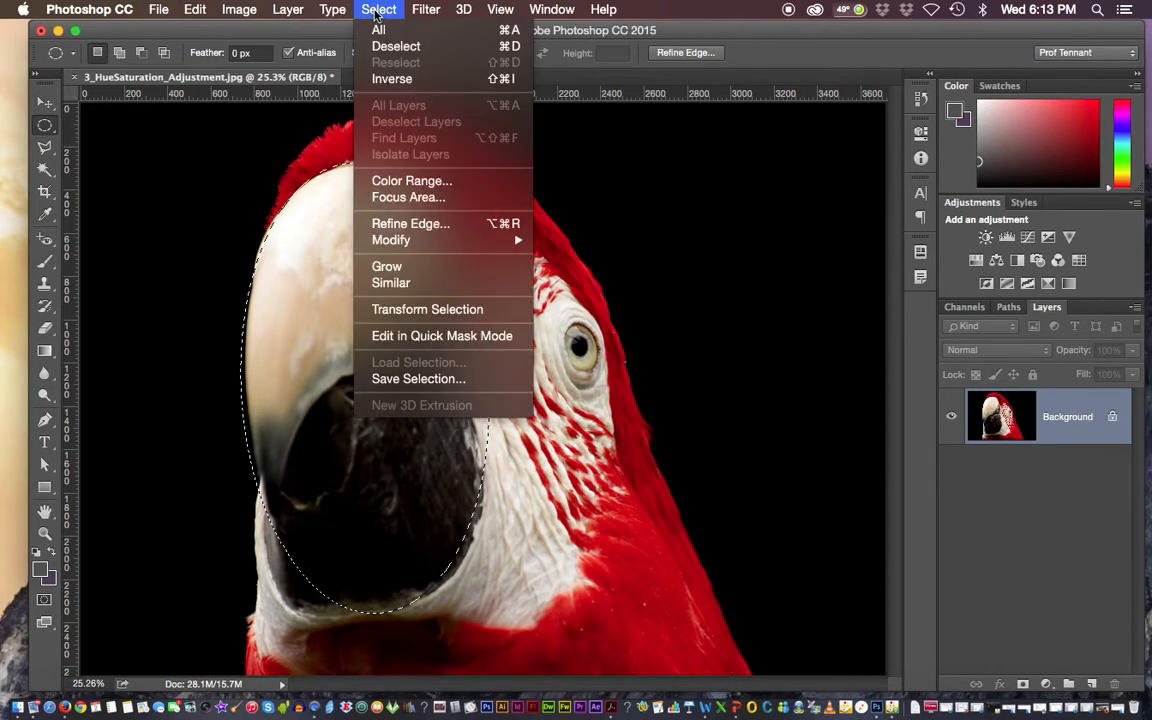
{"action": "mouse_move", "coordinate": [399, 249]}
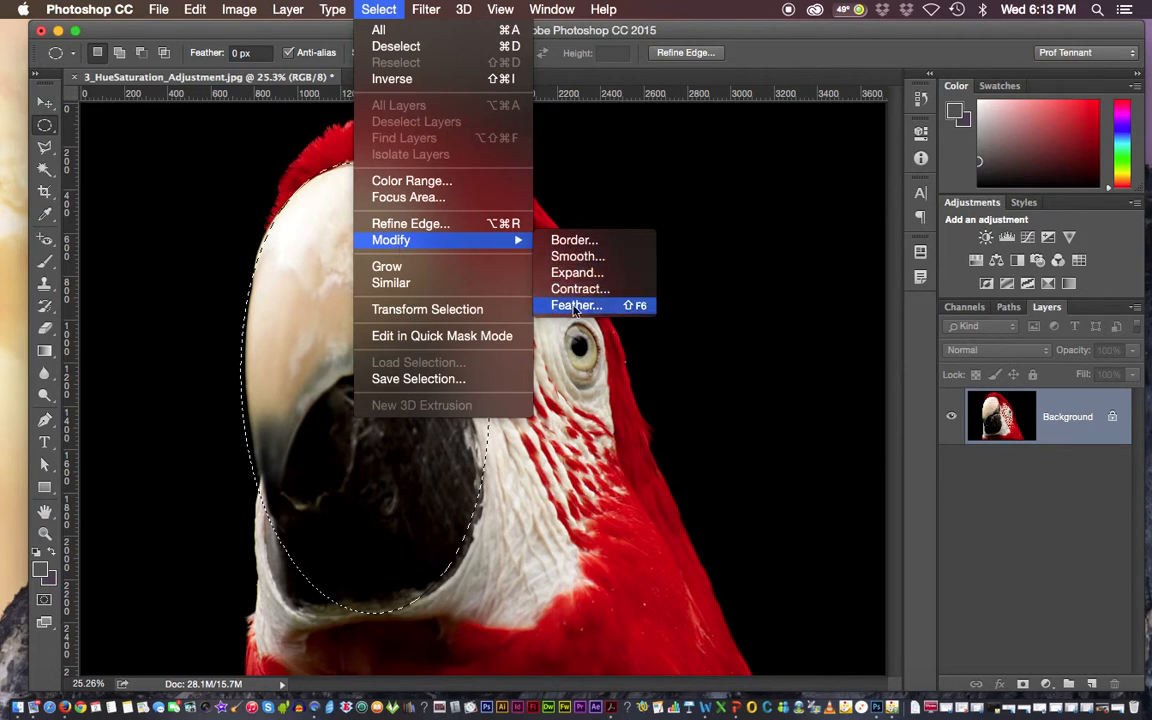
{"action": "left_click", "coordinate": [622, 310]}
{"action": "left_click_drag", "start_coordinate": [560, 277], "coordinate": [628, 244]}
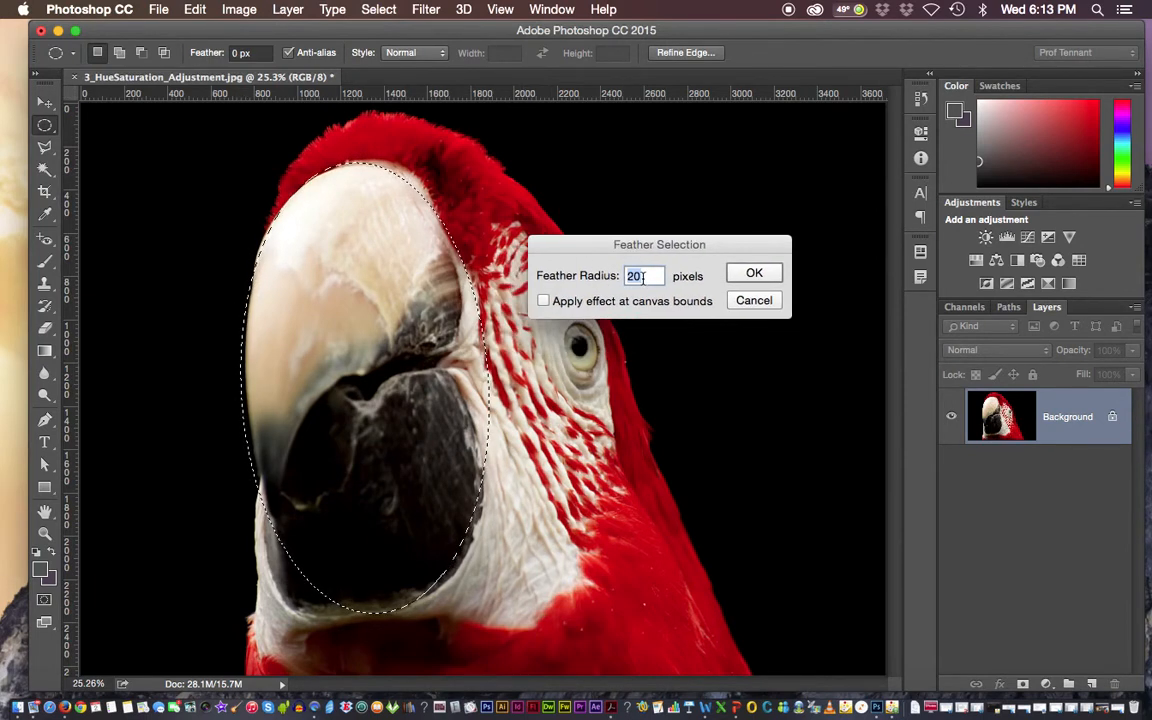
{"action": "type", "text": "15"}
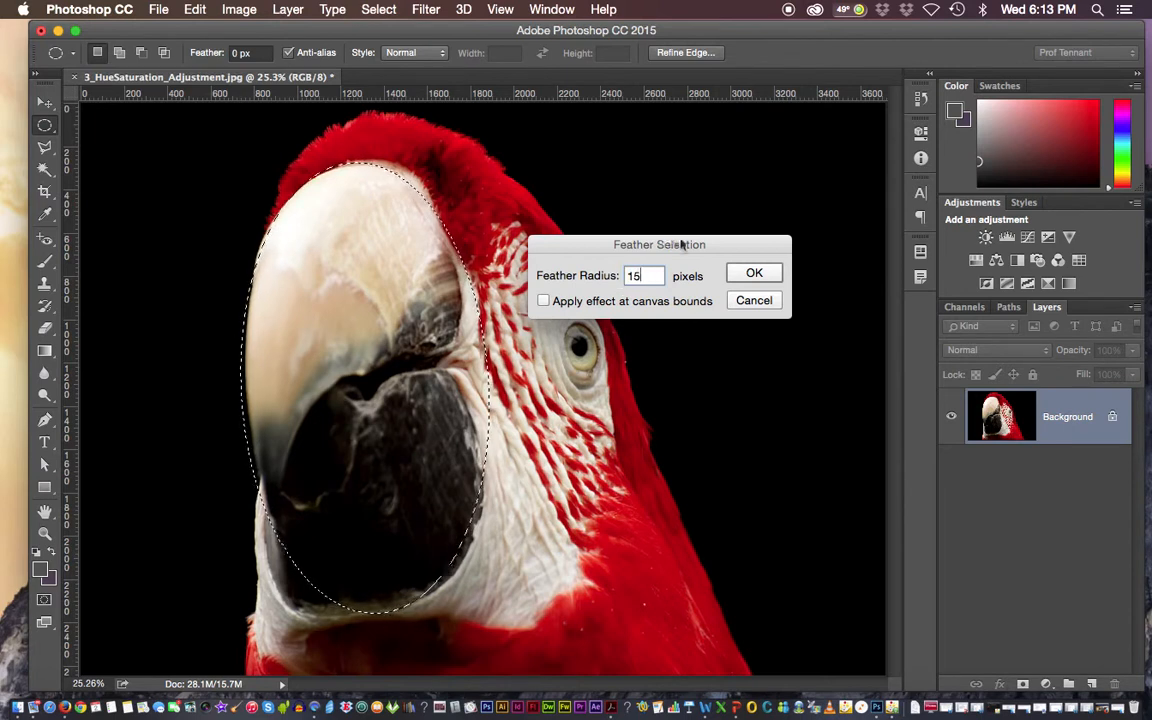
{"action": "left_click", "coordinate": [755, 275]}
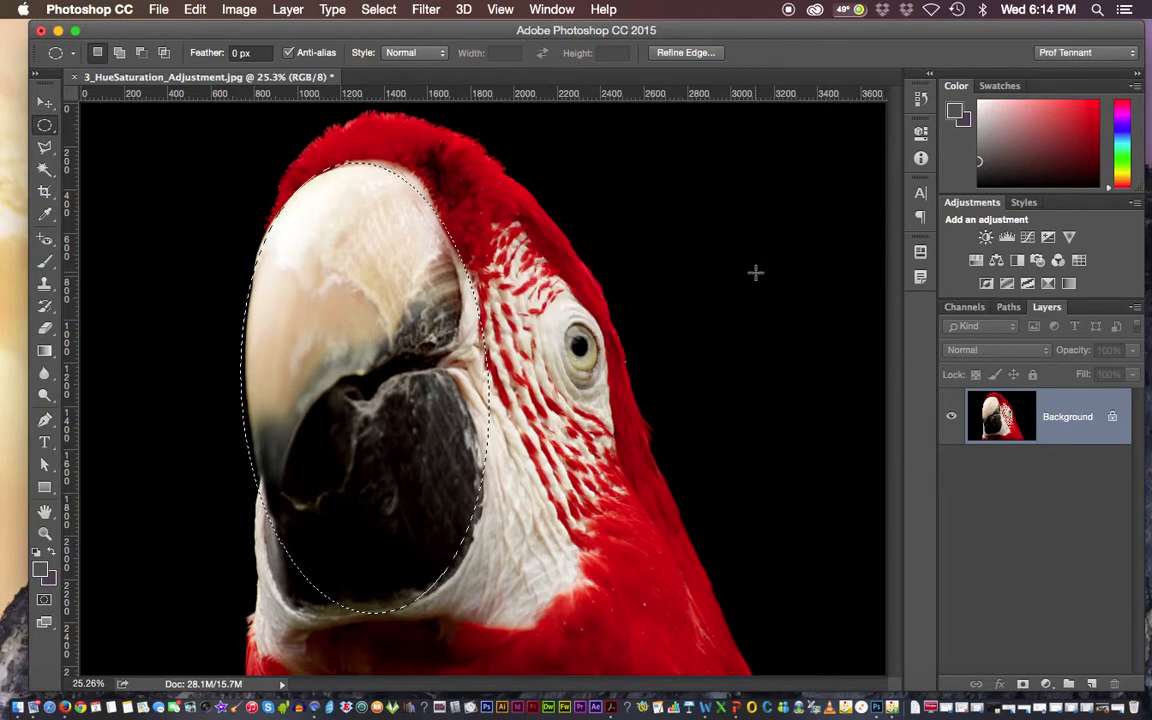
In Quick Mask mode, erase the mask over the lower beak's edges with a 201 px eraser at 53% hardness.
{"action": "left_click", "coordinate": [44, 601]}
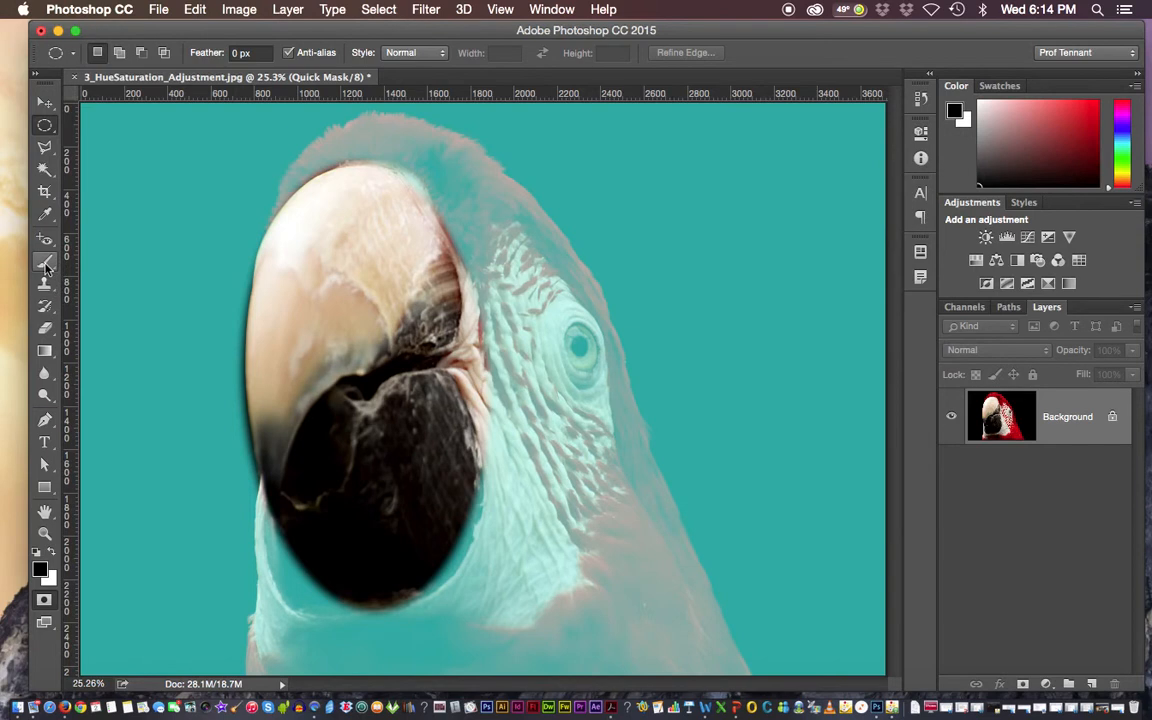
{"action": "left_click", "coordinate": [46, 265]}
{"action": "left_click", "coordinate": [47, 331]}
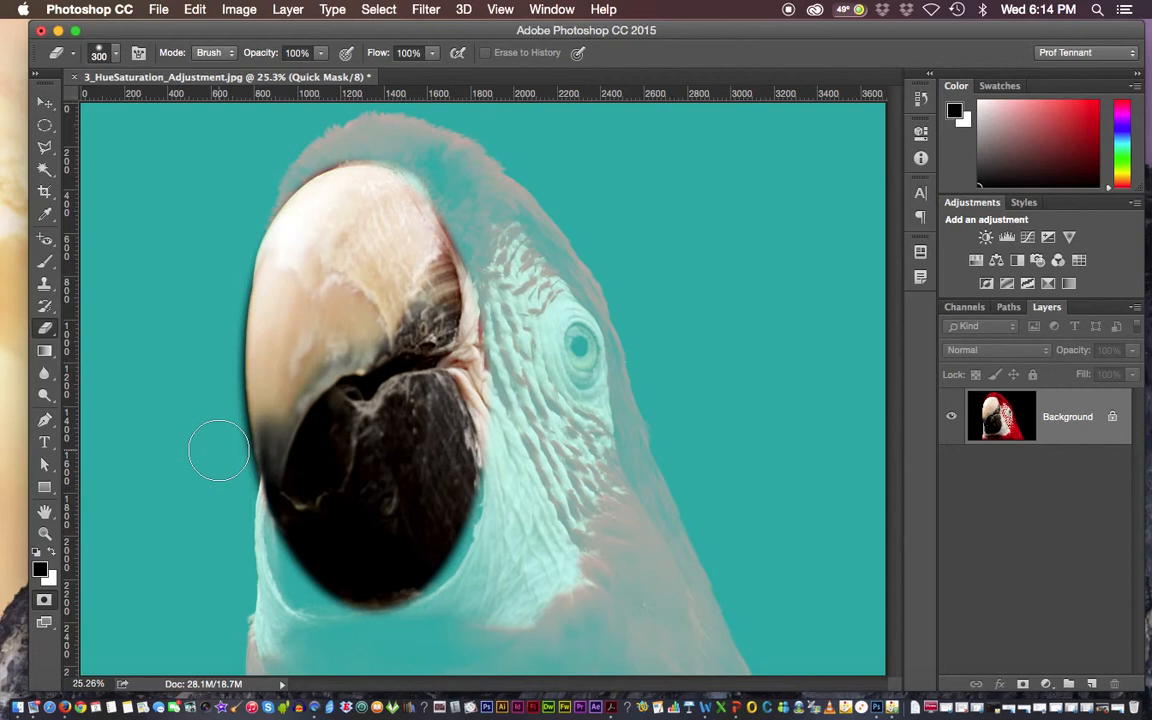
{"action": "left_click_drag", "start_coordinate": [295, 492], "coordinate": [290, 458]}
{"action": "left_click", "coordinate": [115, 57]}
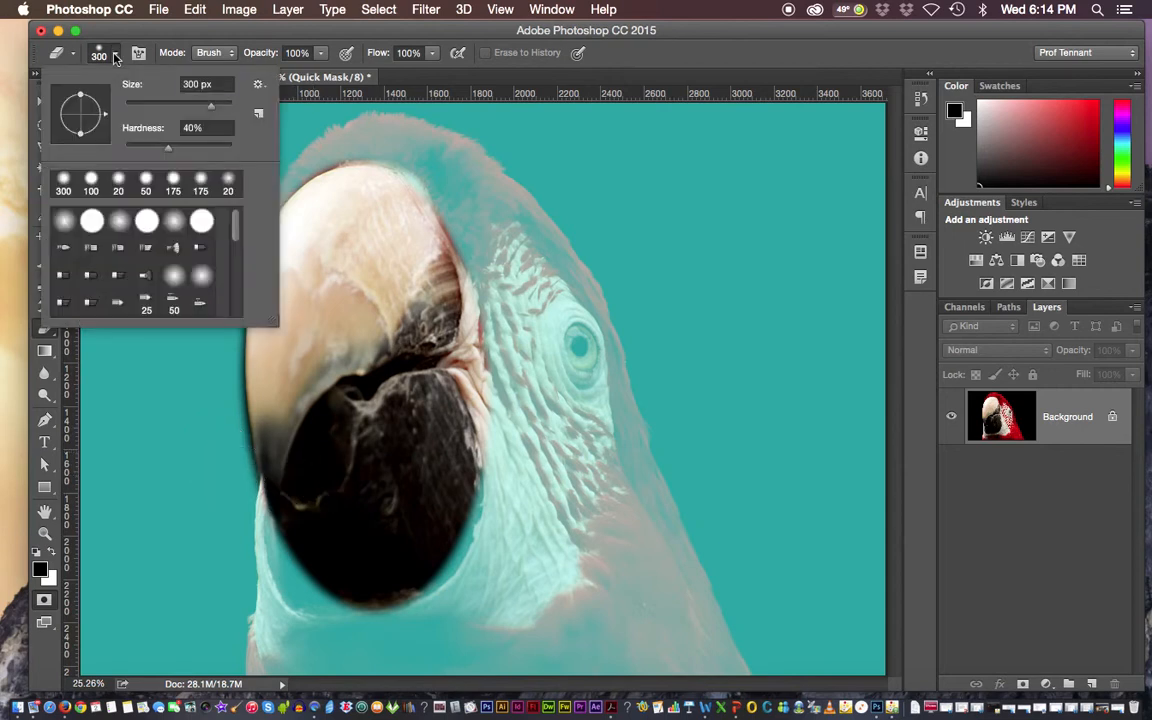
{"action": "left_click_drag", "start_coordinate": [210, 112], "coordinate": [205, 111]}
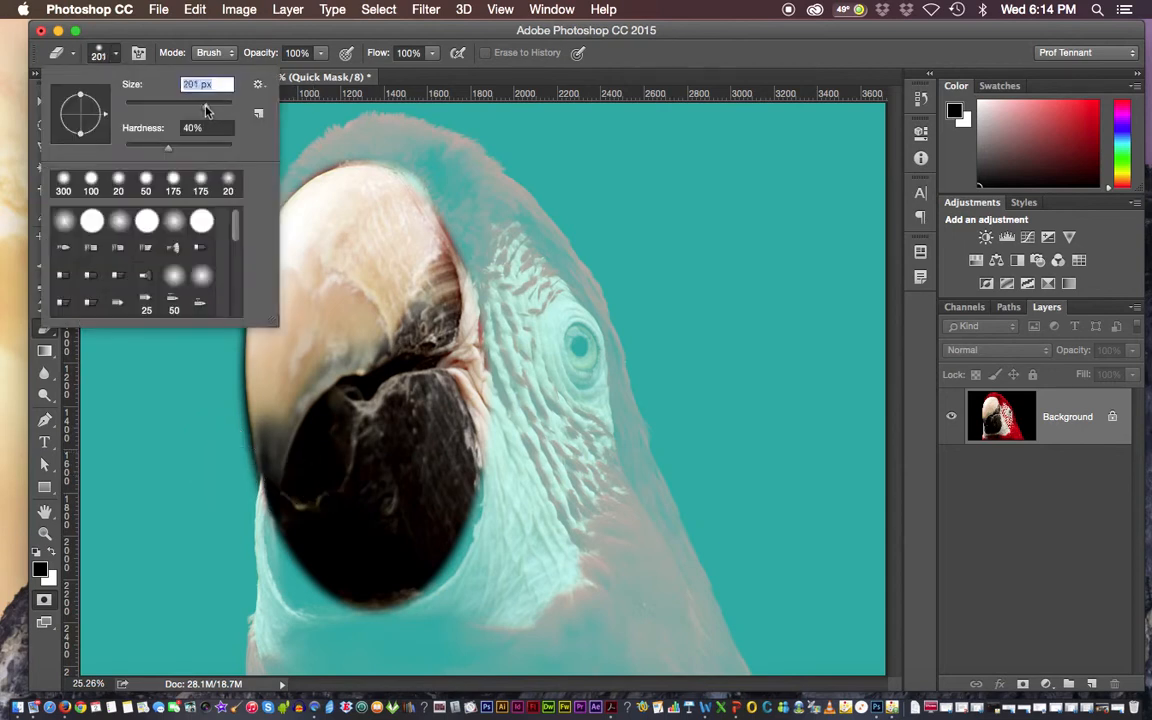
{"action": "left_click", "coordinate": [173, 148]}
{"action": "left_click_drag", "start_coordinate": [174, 150], "coordinate": [184, 150]}
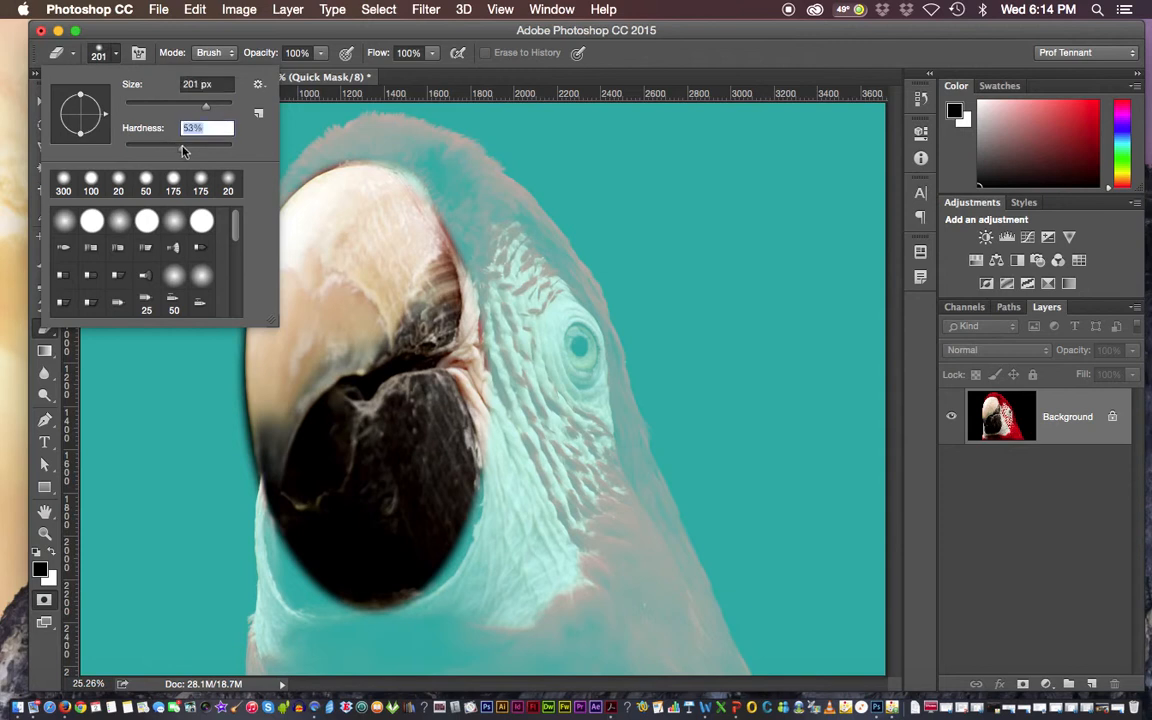
{"action": "left_click", "coordinate": [233, 35]}
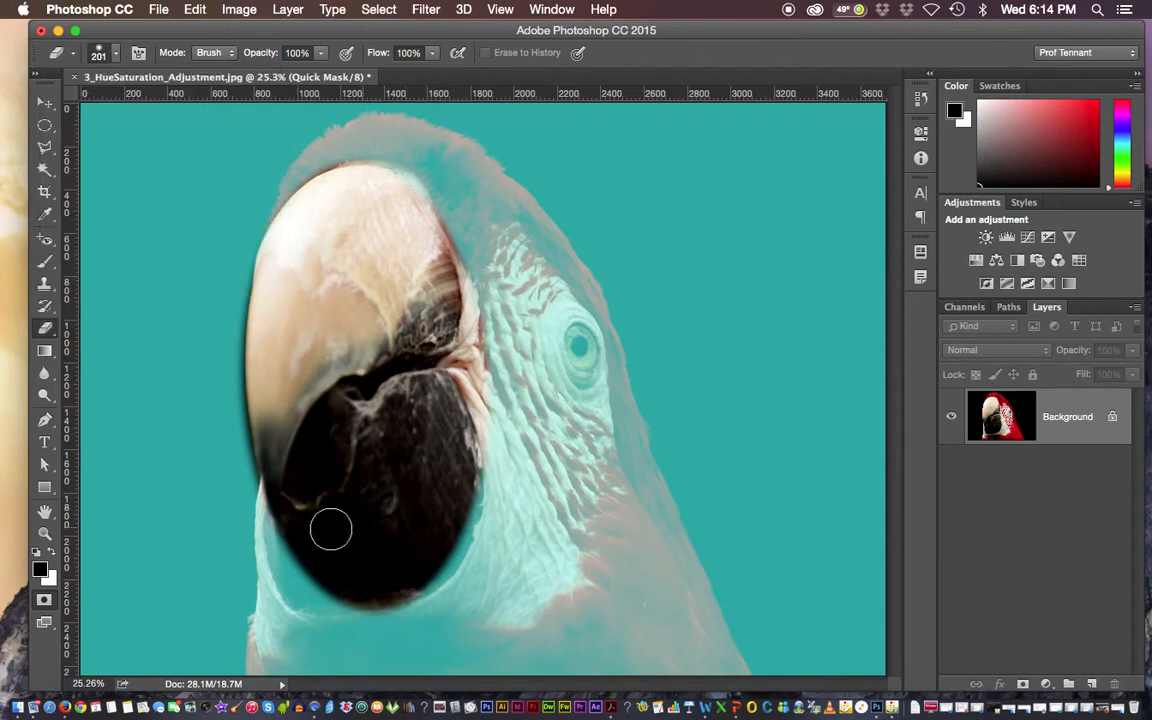
{"action": "mouse_move", "coordinate": [286, 519]}
{"action": "left_mouse_down"}
{"action": "mouse_move", "coordinate": [312, 591]}
{"action": "mouse_move", "coordinate": [383, 590]}
{"action": "mouse_move", "coordinate": [431, 573]}
{"action": "mouse_move", "coordinate": [461, 506]}
{"action": "mouse_move", "coordinate": [455, 455]}
{"action": "left_mouse_up"}
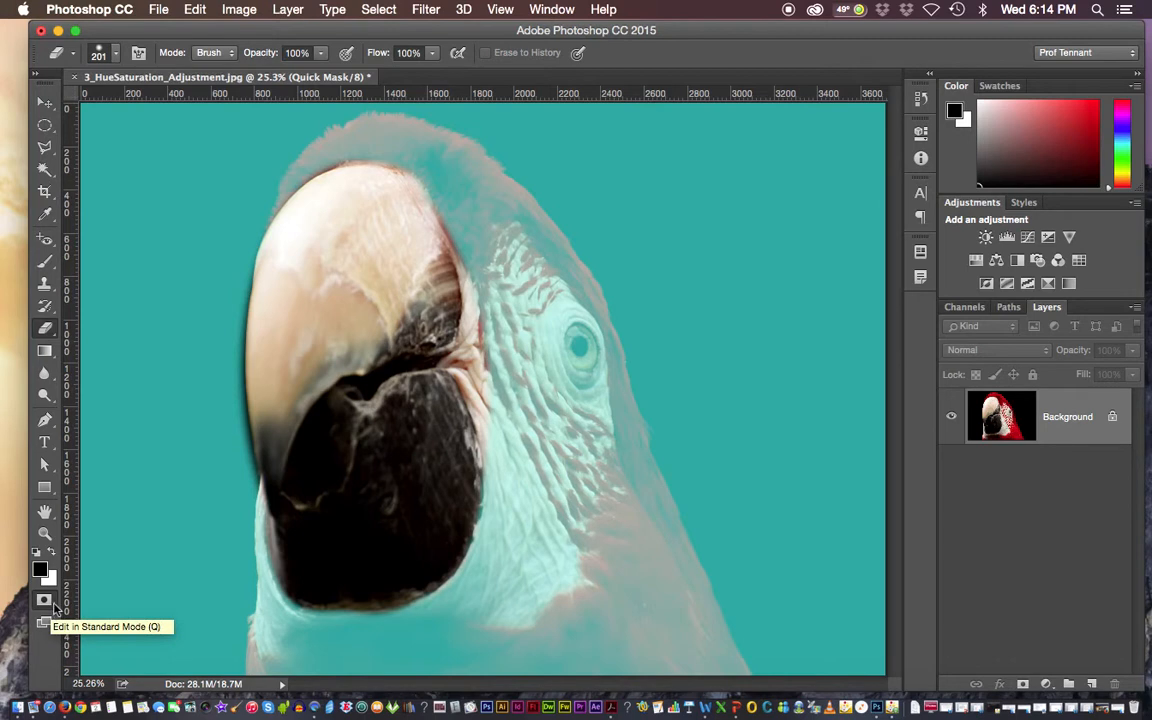
Paint the Quick Mask back over the skin and background around the beak's edges with a 100 px brush at medium hardness.
{"action": "left_click", "coordinate": [46, 262]}
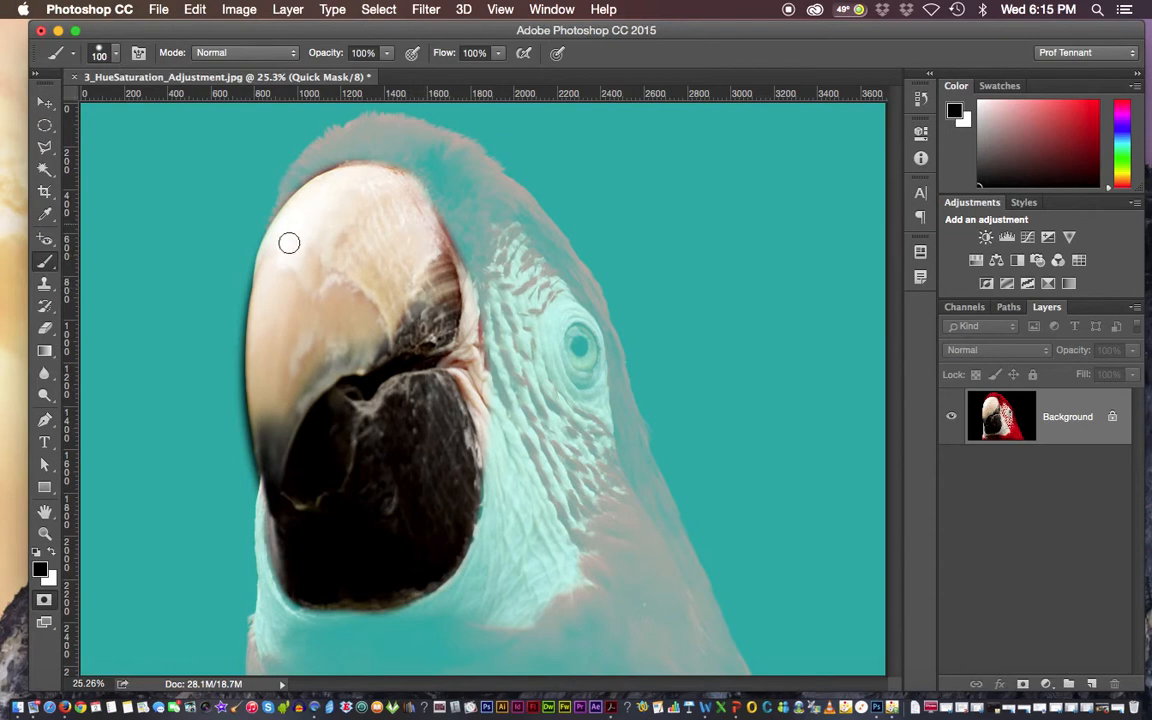
{"action": "left_click", "coordinate": [117, 53]}
{"action": "left_click", "coordinate": [185, 131]}
{"action": "left_click", "coordinate": [185, 148]}
{"action": "left_click", "coordinate": [117, 55]}
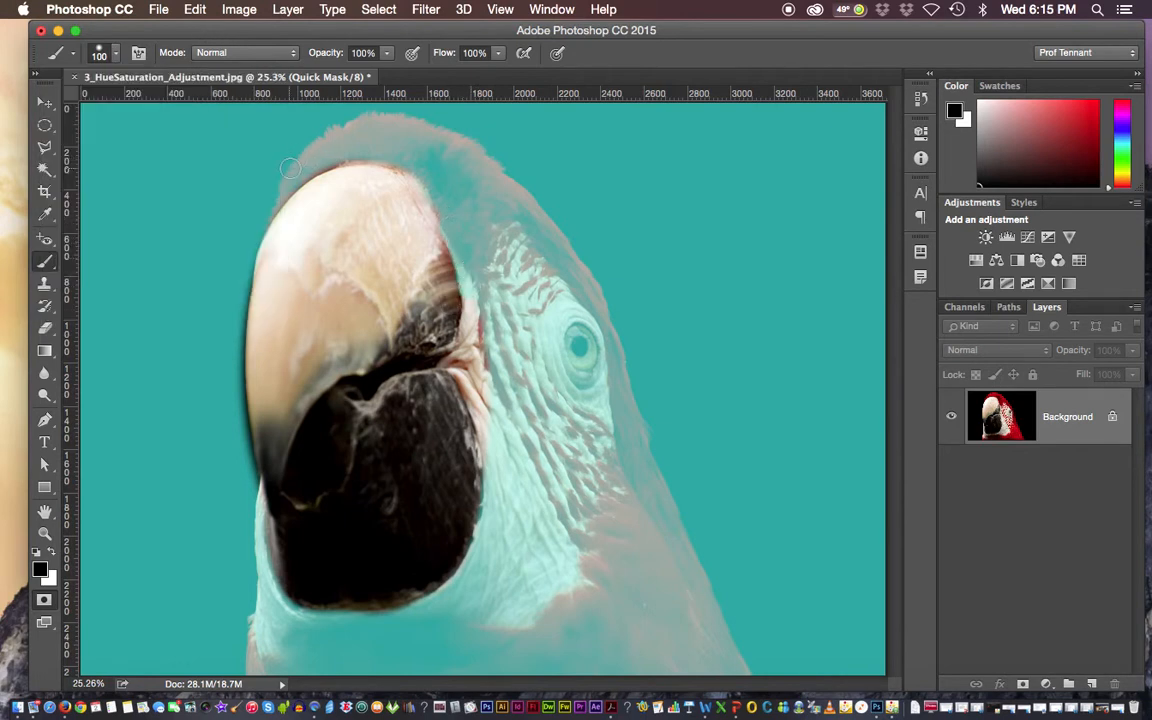
{"action": "left_click", "coordinate": [100, 55]}
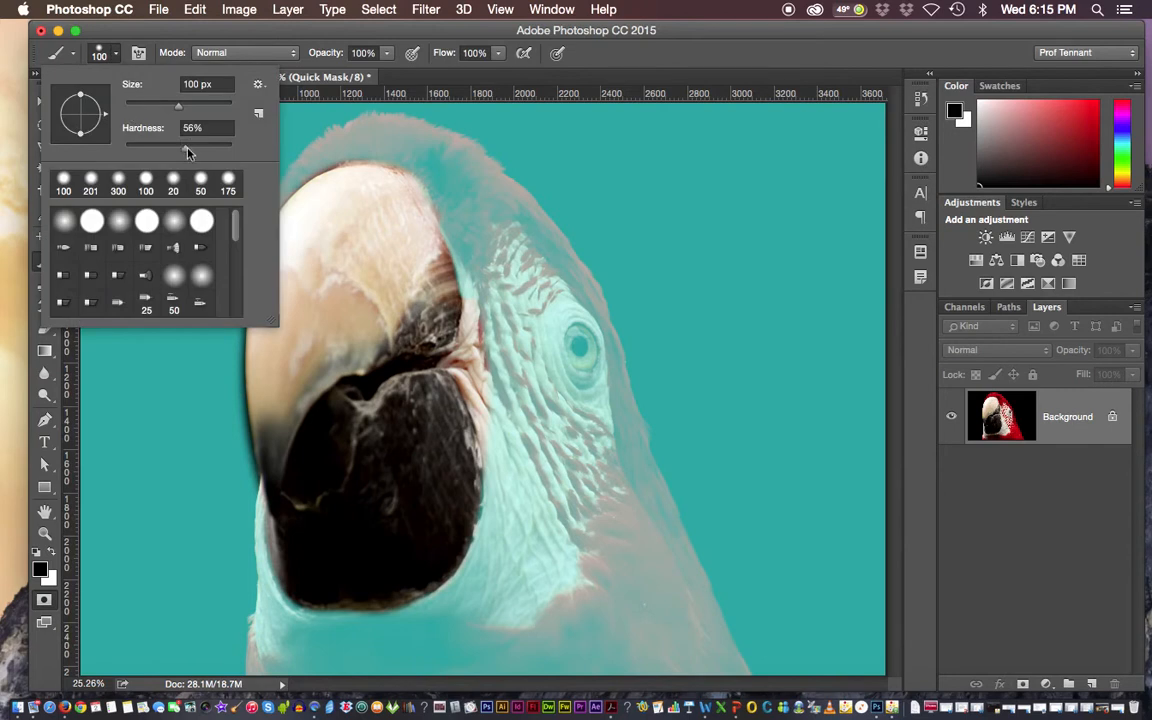
{"action": "left_click", "coordinate": [175, 149]}
{"action": "left_click", "coordinate": [229, 32]}
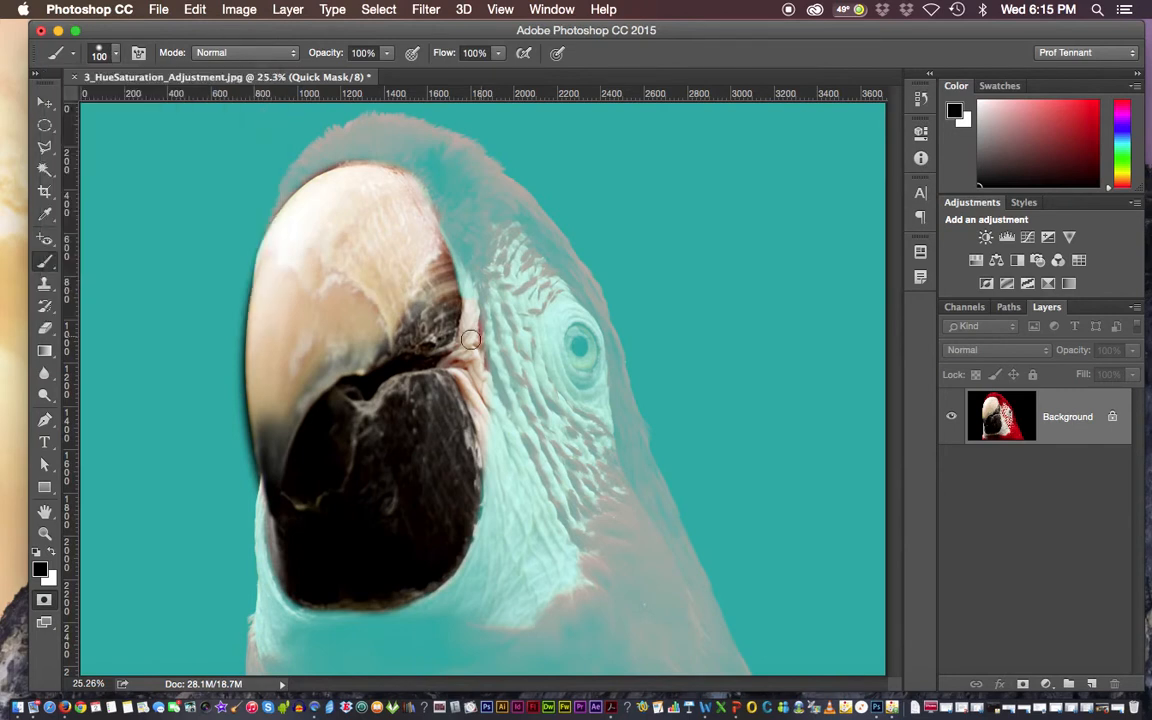
{"action": "mouse_move", "coordinate": [463, 348]}
{"action": "left_mouse_down"}
{"action": "mouse_move", "coordinate": [474, 281]}
{"action": "mouse_move", "coordinate": [478, 339]}
{"action": "mouse_move", "coordinate": [456, 362]}
{"action": "mouse_move", "coordinate": [485, 367]}
{"action": "mouse_move", "coordinate": [459, 368]}
{"action": "mouse_move", "coordinate": [483, 404]}
{"action": "mouse_move", "coordinate": [475, 381]}
{"action": "mouse_move", "coordinate": [496, 470]}
{"action": "mouse_move", "coordinate": [469, 383]}
{"action": "left_mouse_up"}
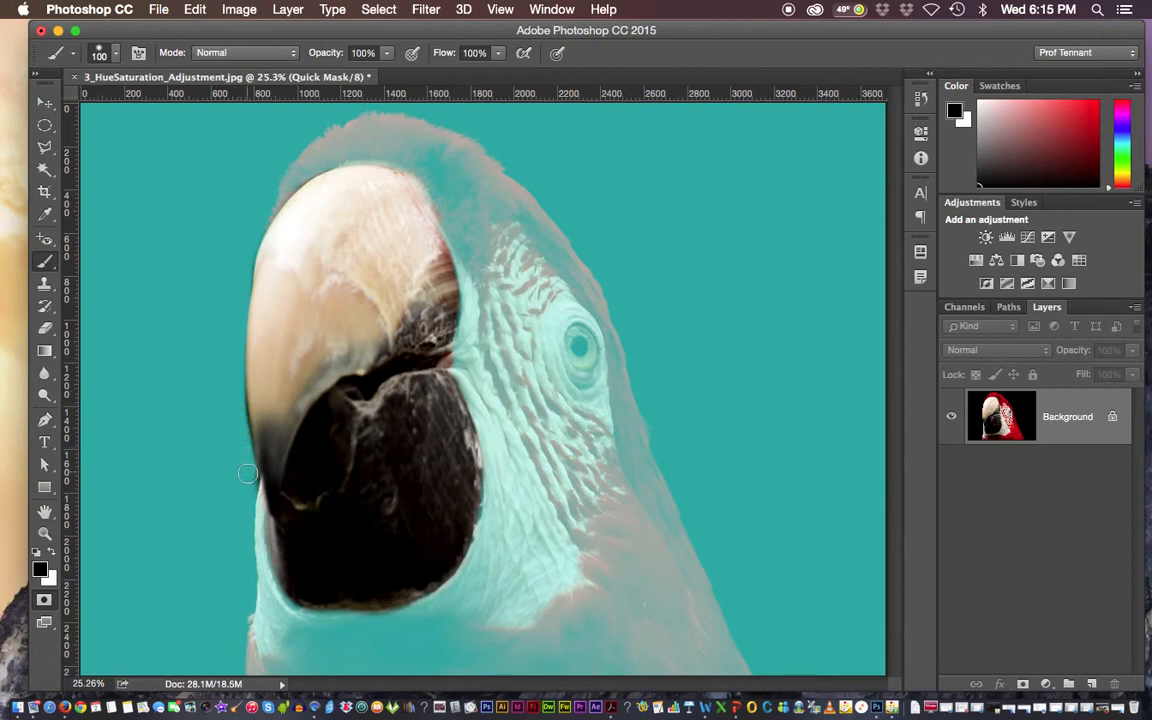
{"action": "left_click_drag", "start_coordinate": [248, 479], "coordinate": [249, 482]}
Mask the skin at the corner where the upper and lower beak meet with a 20 px brush, working at 100% zoom.
{"action": "left_click", "coordinate": [44, 373]}
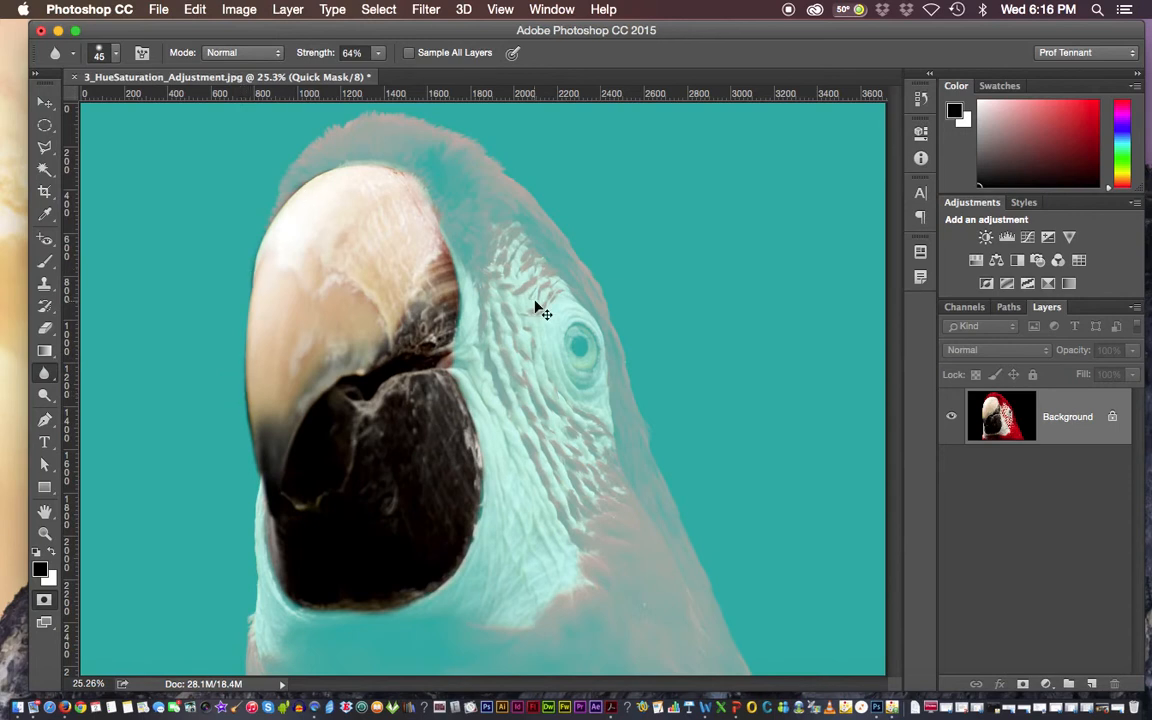
{"action": "key", "text": "super+equal"}
{"action": "key", "text": "super+equal"}
{"action": "key", "text": "super+equal"}
{"action": "key", "text": "super+equal"}
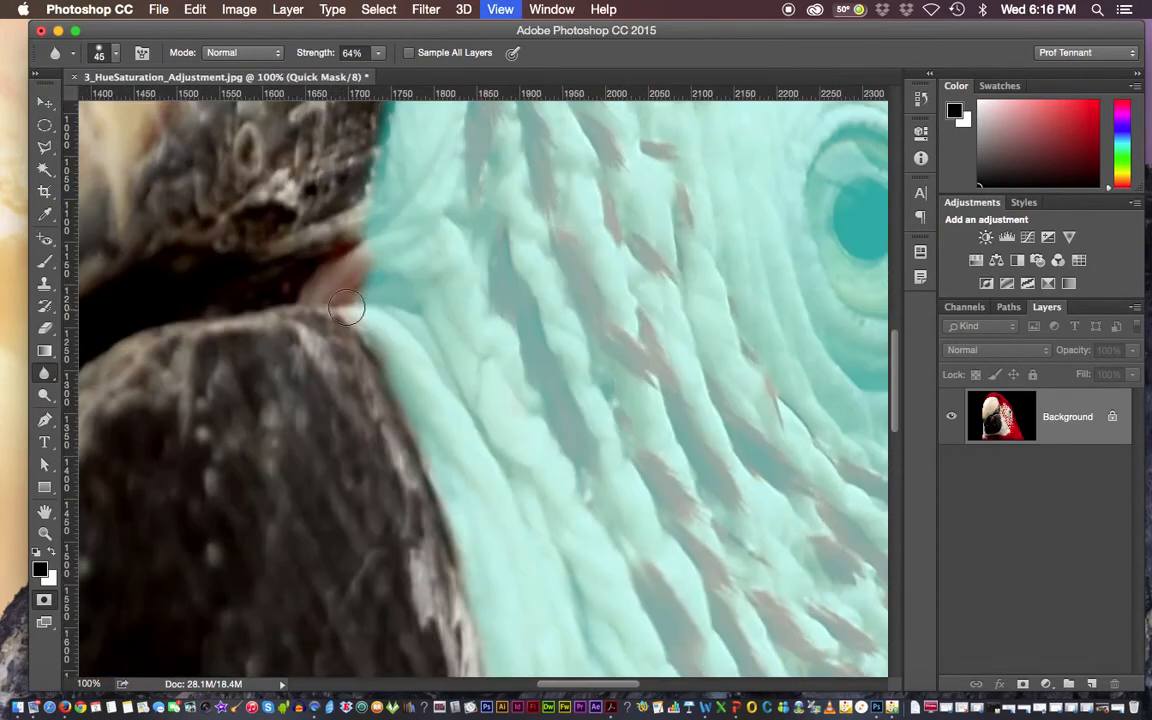
{"action": "left_click", "coordinate": [42, 262]}
{"action": "key", "text": "bracketleft"}
{"action": "key", "text": "bracketleft"}
{"action": "key", "text": "bracketleft"}
{"action": "key", "text": "bracketleft"}
{"action": "key", "text": "bracketleft"}
{"action": "key", "text": "bracketleft"}
{"action": "key", "text": "bracketleft"}
{"action": "key", "text": "bracketleft"}
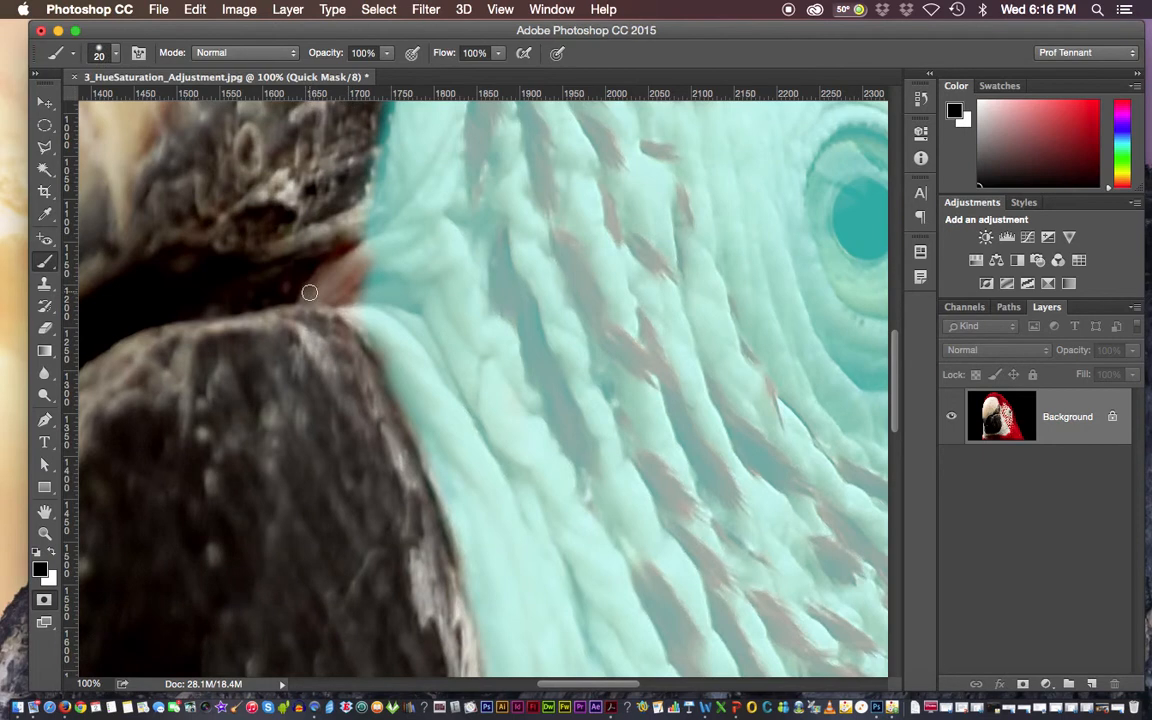
{"action": "mouse_move", "coordinate": [303, 298]}
{"action": "left_mouse_down"}
{"action": "mouse_move", "coordinate": [376, 321]}
{"action": "mouse_move", "coordinate": [346, 310]}
{"action": "mouse_move", "coordinate": [370, 334]}
{"action": "mouse_move", "coordinate": [336, 295]}
{"action": "mouse_move", "coordinate": [309, 296]}
{"action": "mouse_move", "coordinate": [347, 264]}
{"action": "mouse_move", "coordinate": [336, 286]}
{"action": "mouse_move", "coordinate": [368, 295]}
{"action": "left_mouse_up"}
{"action": "left_click_drag", "start_coordinate": [382, 215], "coordinate": [348, 222]}
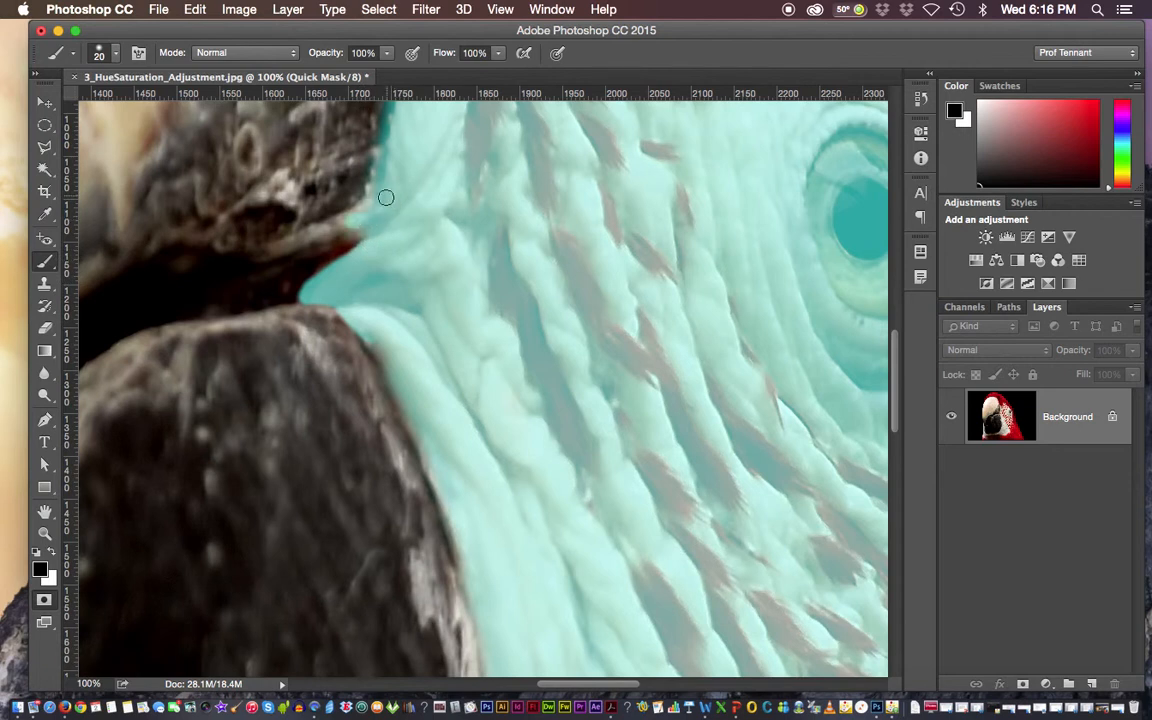
Soften the mask edge around the beak's inner corner with the Blur tool at 45 px and 64% strength.
{"action": "left_click", "coordinate": [44, 372]}
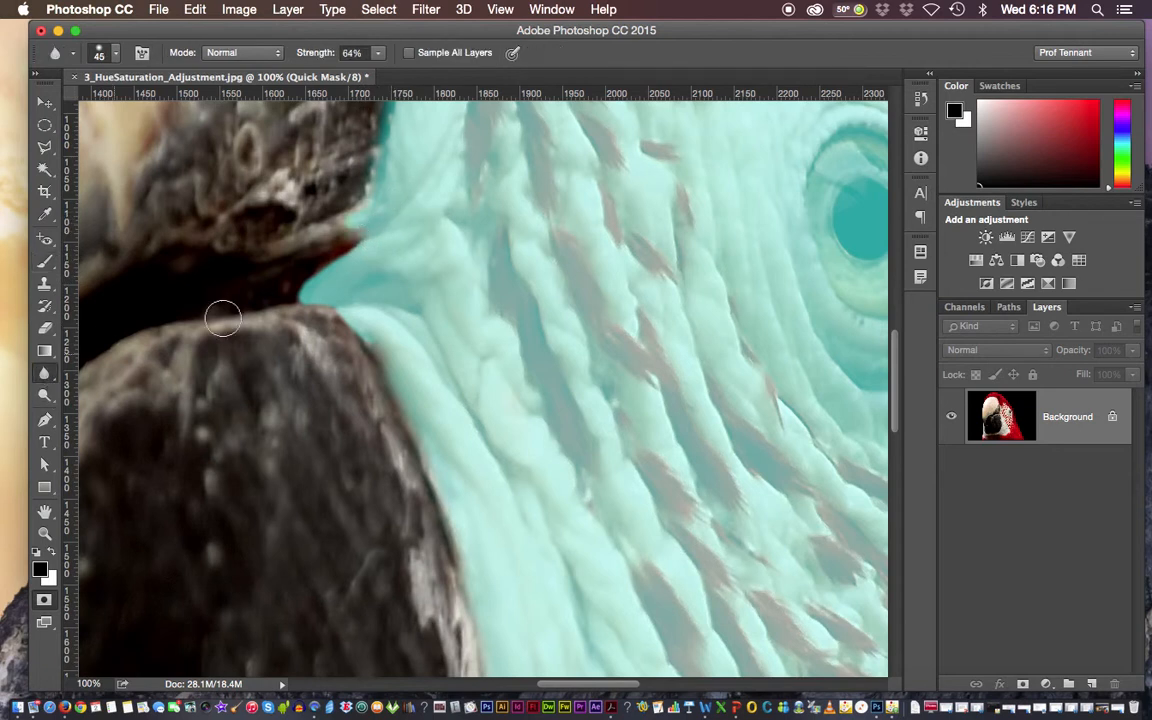
{"action": "mouse_move", "coordinate": [333, 287]}
{"action": "left_mouse_down"}
{"action": "mouse_move", "coordinate": [338, 252]}
{"action": "mouse_move", "coordinate": [310, 231]}
{"action": "mouse_move", "coordinate": [371, 219]}
{"action": "mouse_move", "coordinate": [333, 230]}
{"action": "mouse_move", "coordinate": [270, 303]}
{"action": "mouse_move", "coordinate": [366, 362]}
{"action": "mouse_move", "coordinate": [362, 345]}
{"action": "mouse_move", "coordinate": [234, 272]}
{"action": "mouse_move", "coordinate": [413, 228]}
{"action": "mouse_move", "coordinate": [337, 233]}
{"action": "mouse_move", "coordinate": [391, 159]}
{"action": "left_mouse_up"}
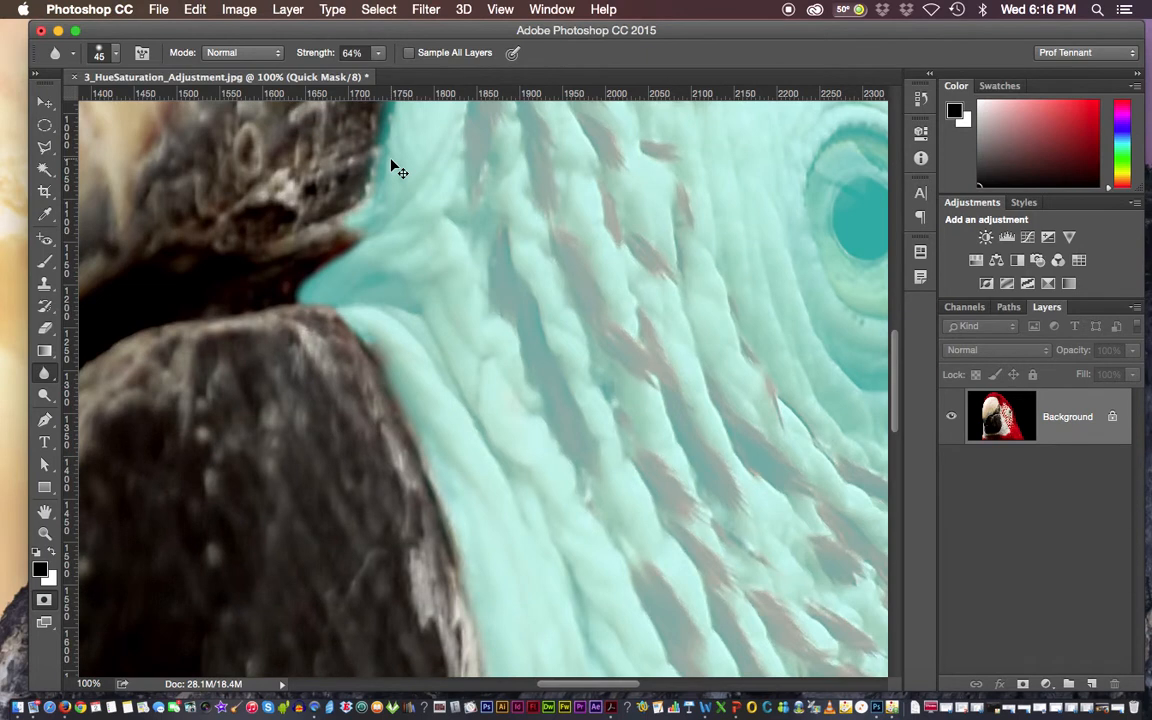
{"action": "key", "text": "super+0"}
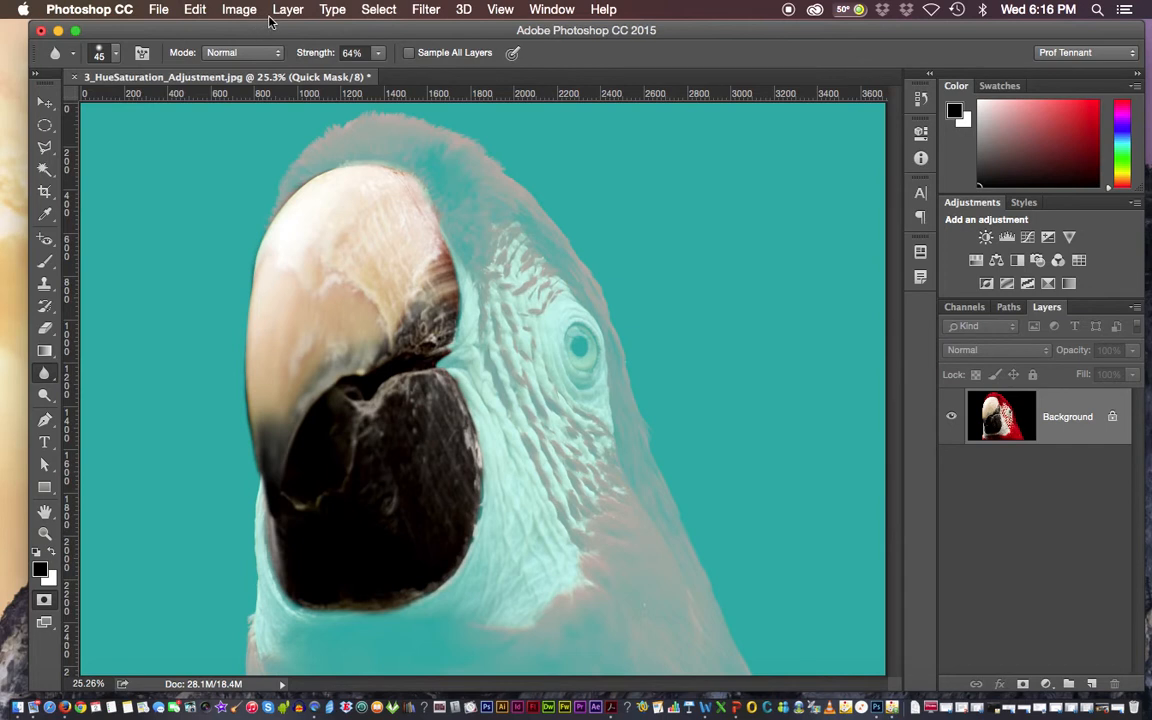
Leave Quick Mask mode and save the beak selection as a new channel named "beak", checking it in the channel list.
{"action": "left_click", "coordinate": [45, 602]}
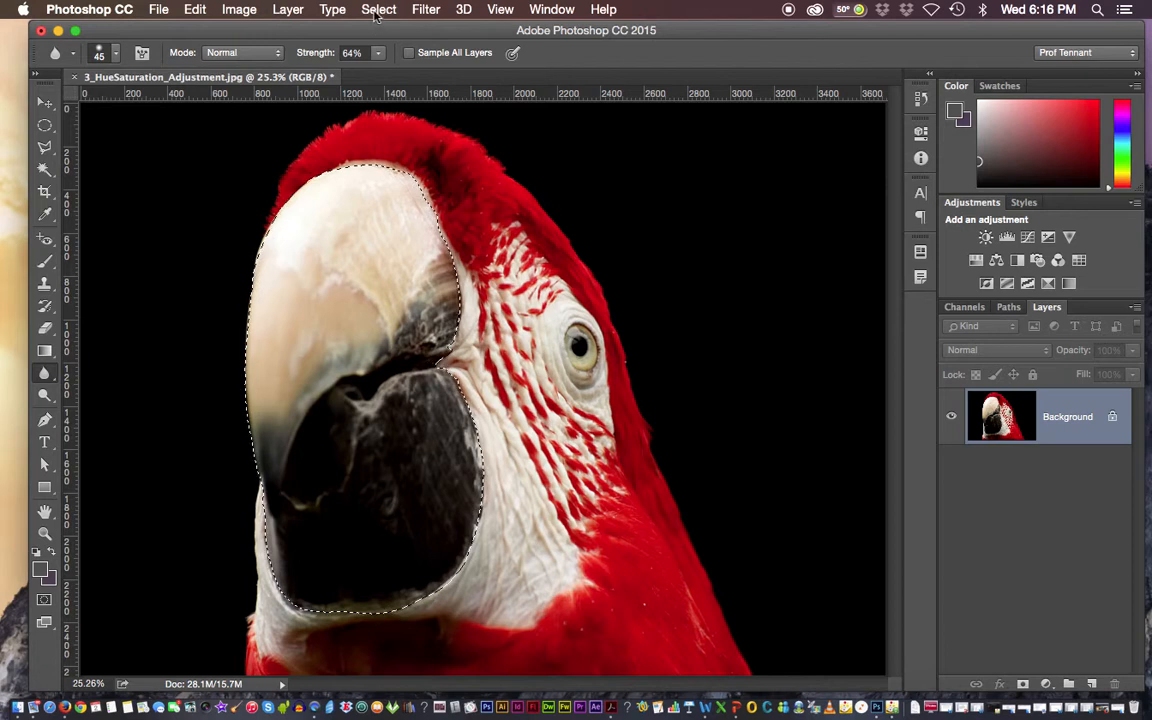
{"action": "left_click", "coordinate": [377, 10]}
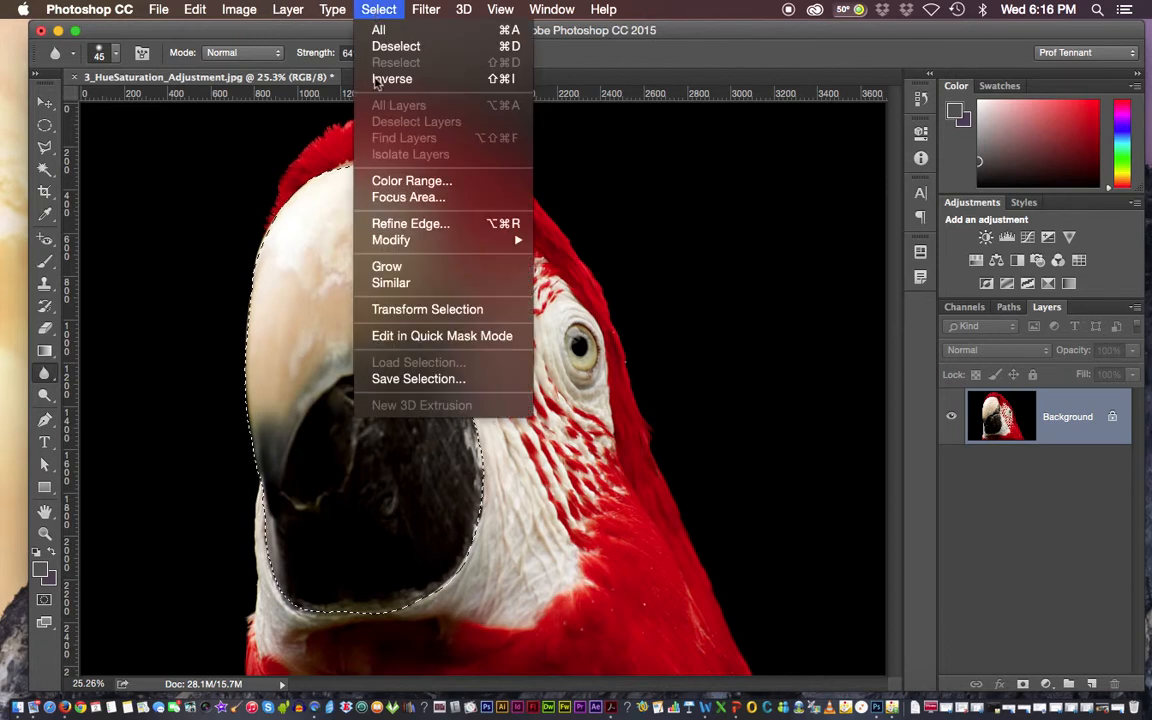
{"action": "left_click", "coordinate": [401, 379]}
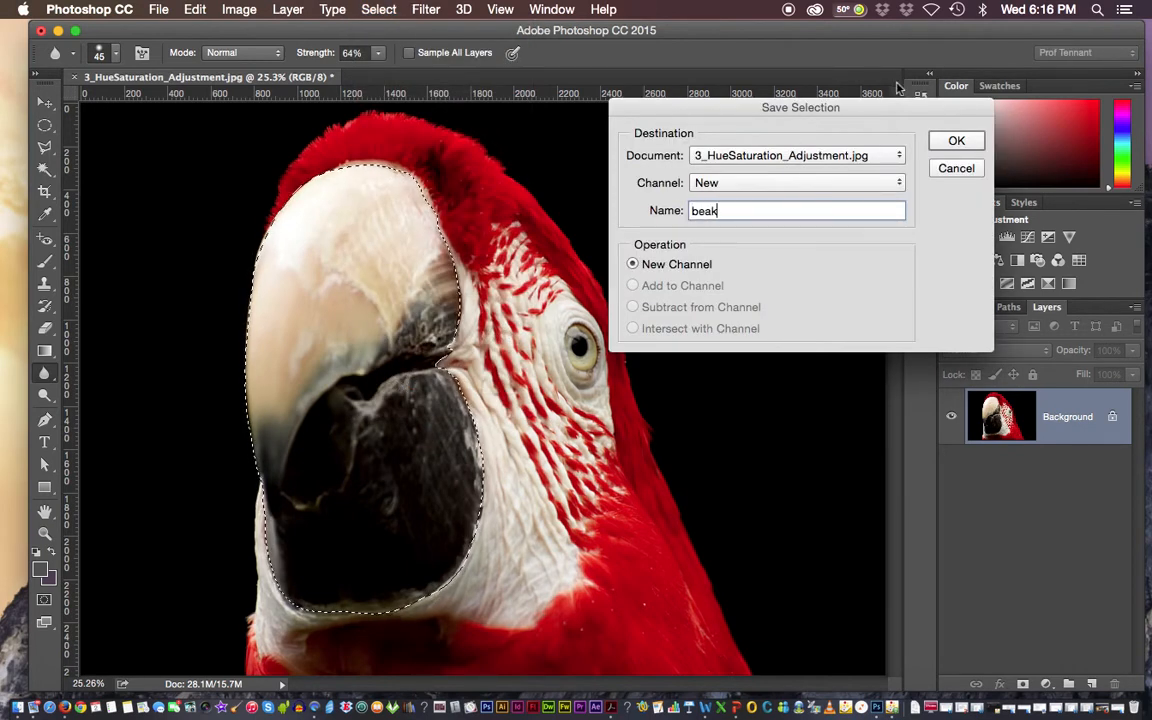
{"action": "left_click", "coordinate": [956, 141]}
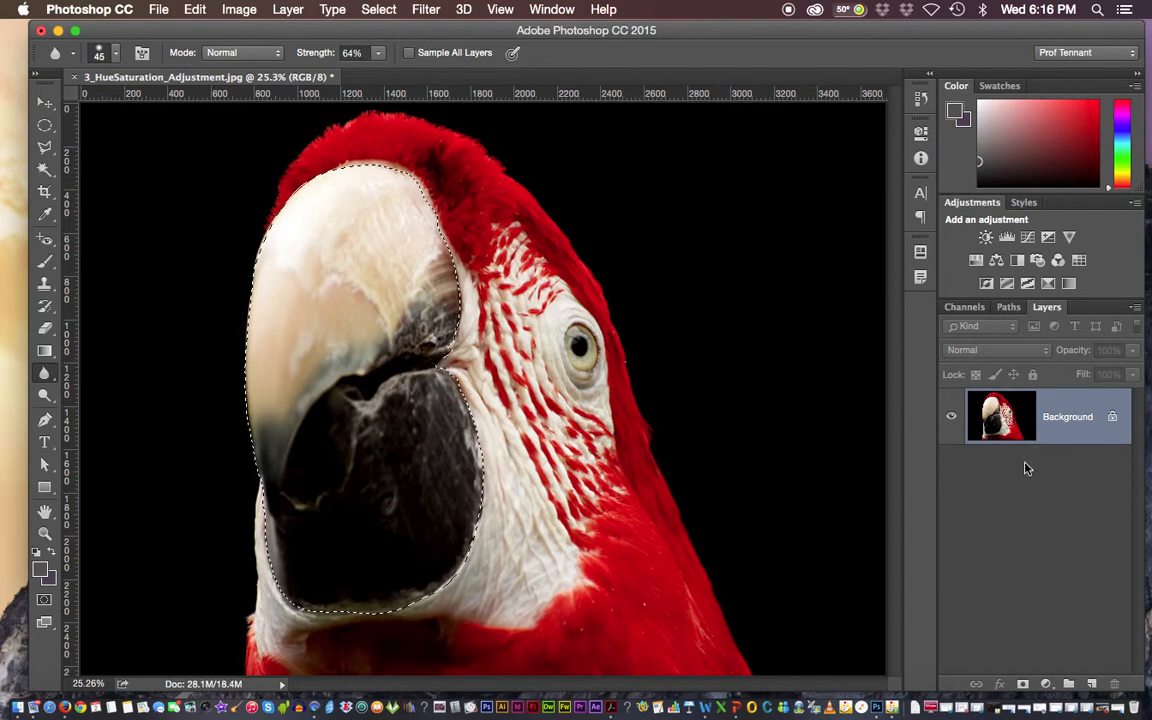
{"action": "left_click", "coordinate": [964, 307]}
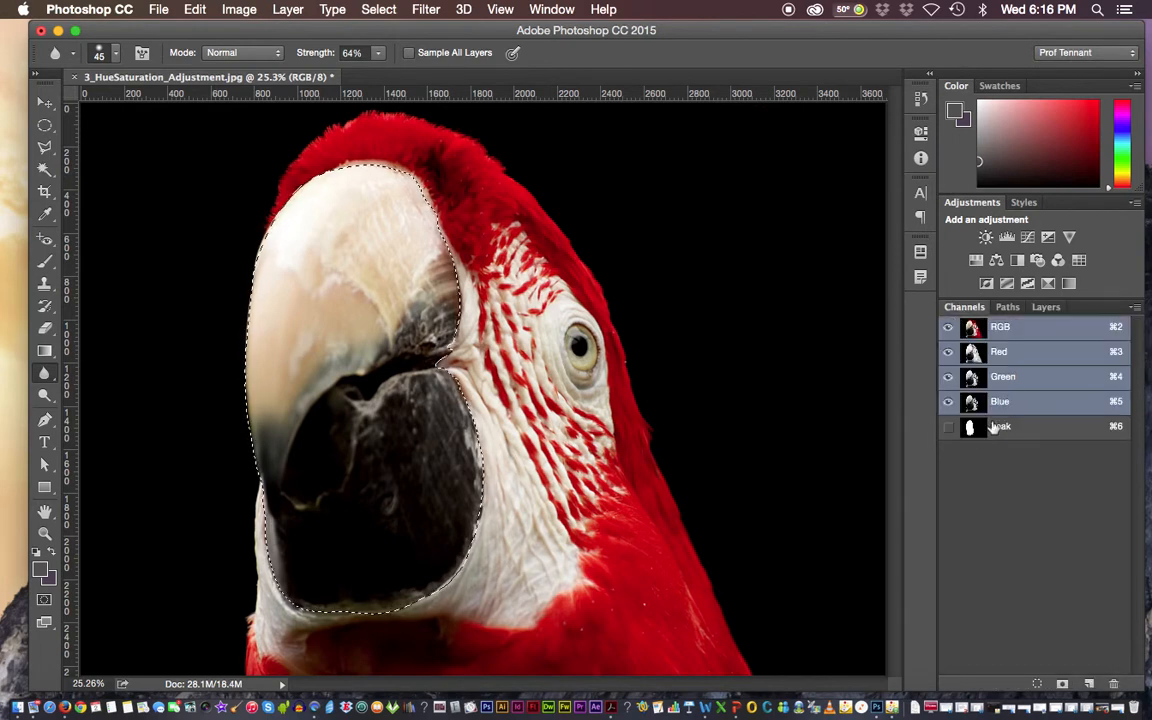